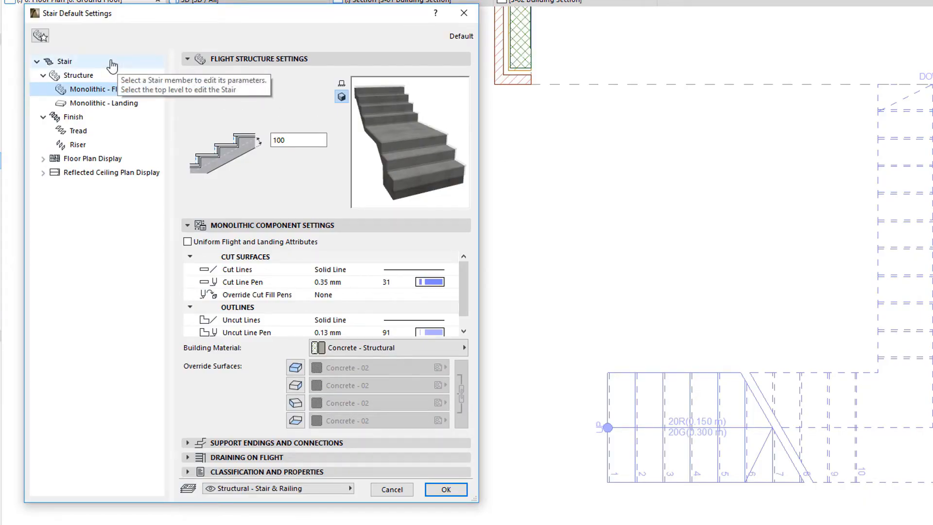
- Link the default stair's top to 1. Story (Home + 1) and set its home story to 0. Ground Floor
click(111, 65)
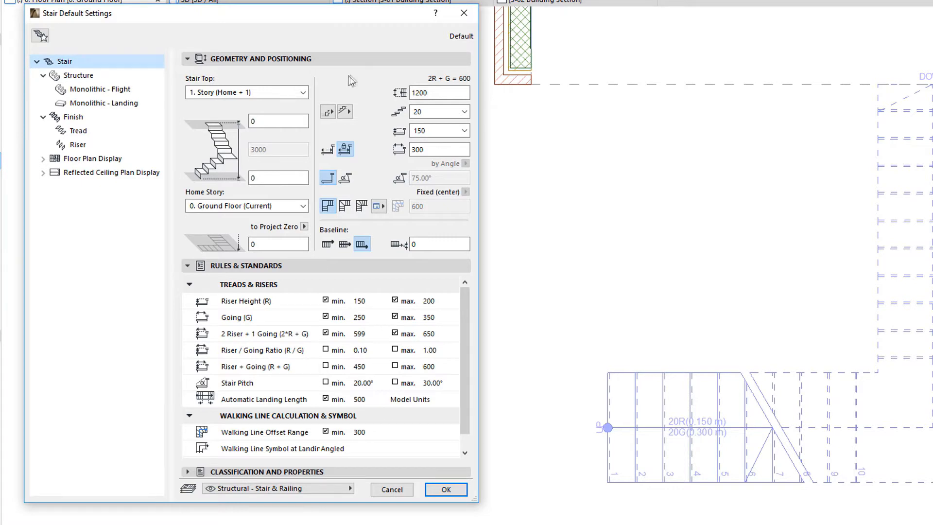
click(288, 94)
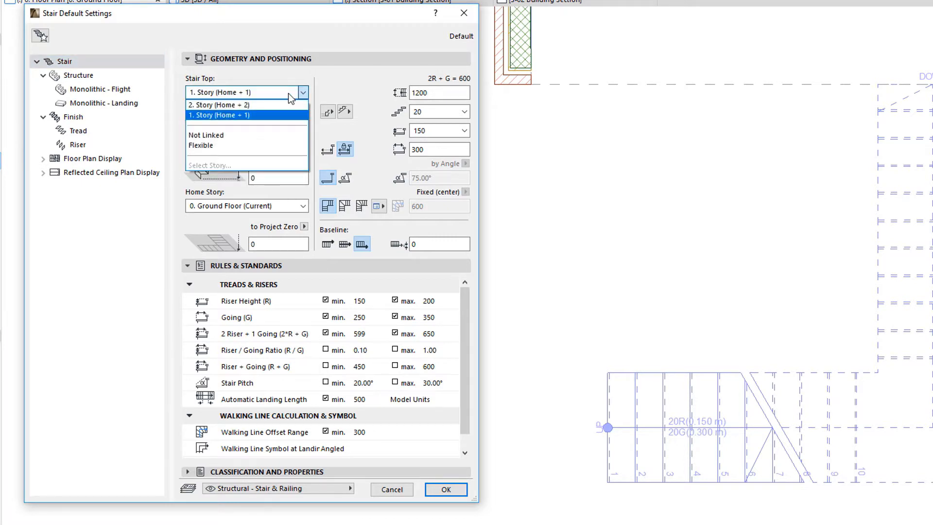
click(292, 116)
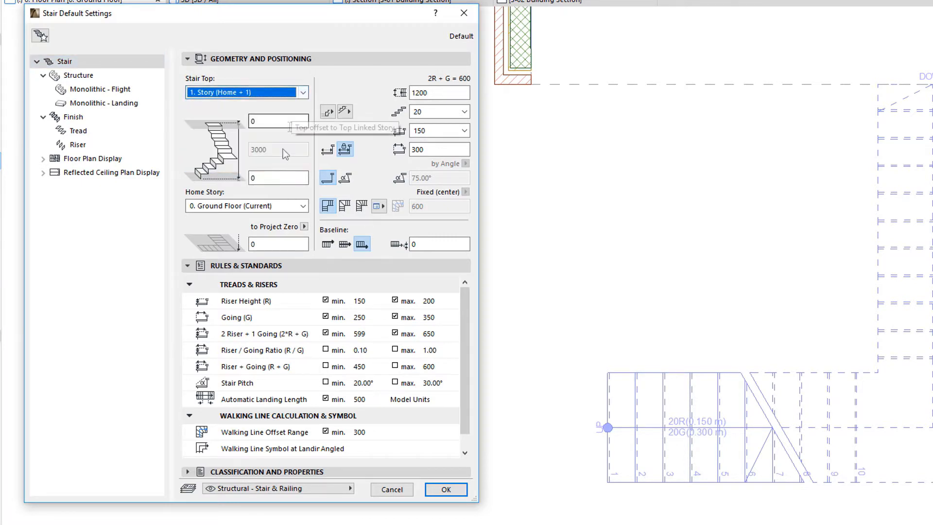
click(296, 205)
click(287, 239)
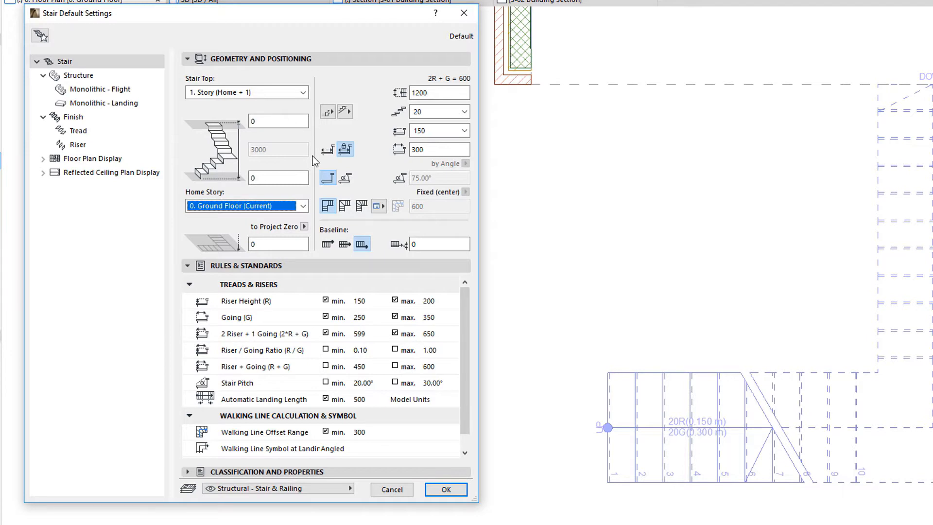
click(280, 120)
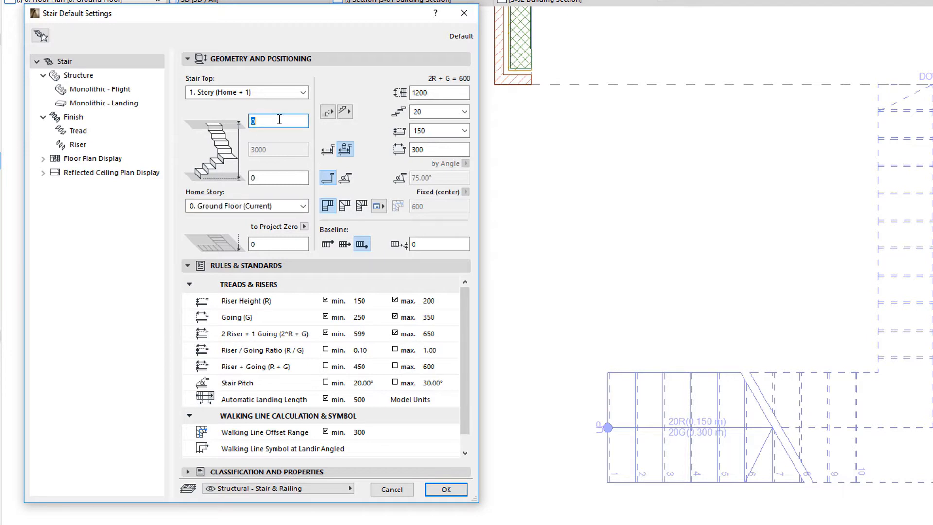
click(279, 205)
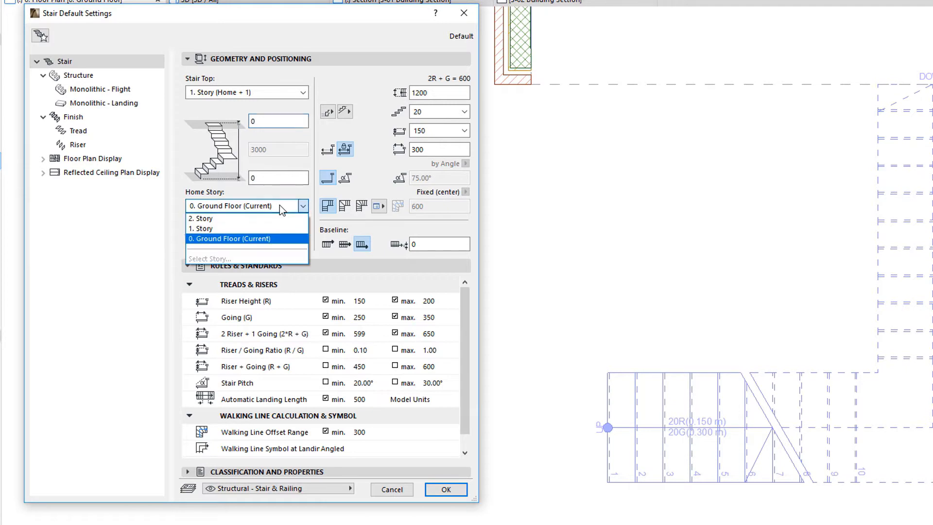
click(296, 238)
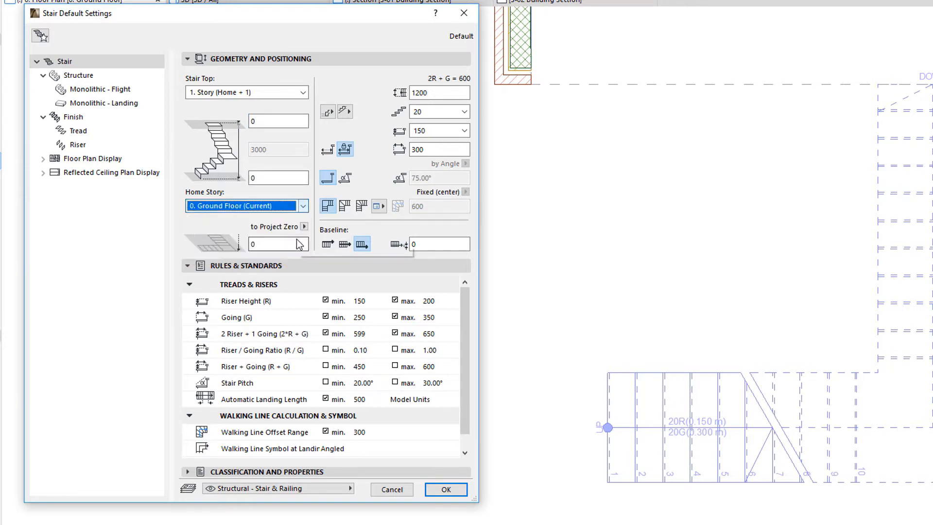
click(304, 93)
click(301, 117)
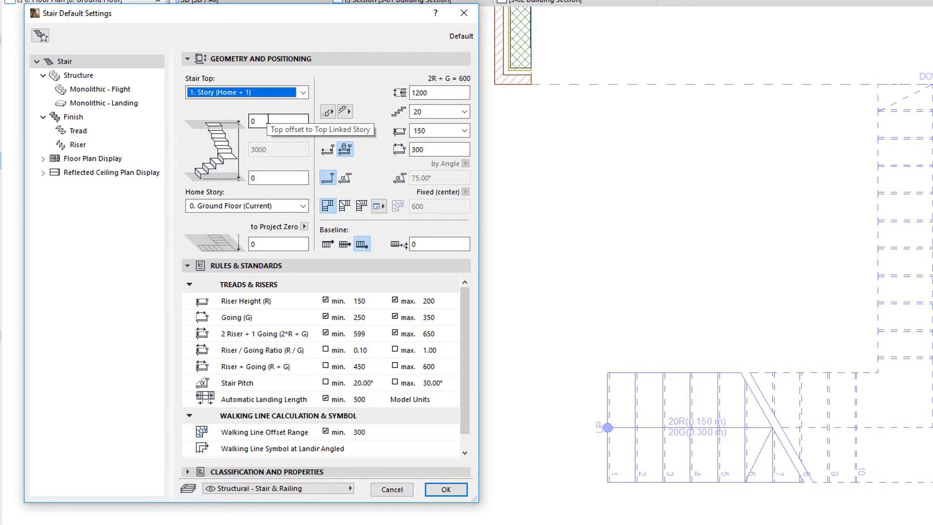
- Set the default stair's top to Not Linked and open its stair height value for editing
click(303, 93)
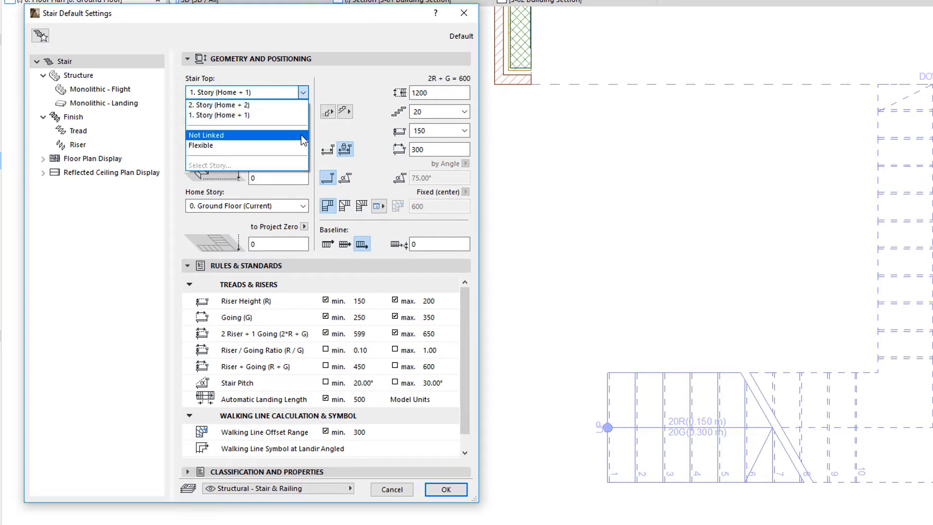
click(302, 137)
click(297, 149)
drag(297, 149, 238, 148)
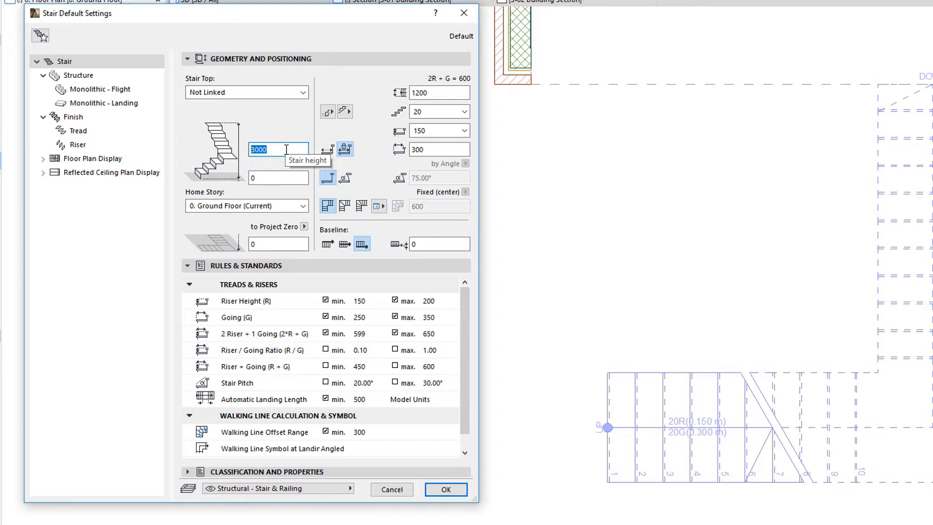
- Set the default stair's top to Flexible and accept the stair settings
click(304, 93)
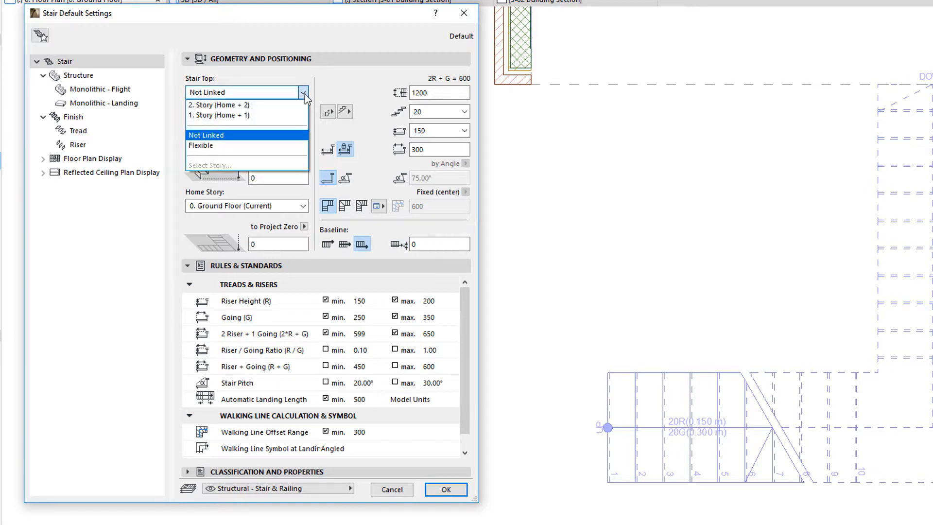
click(294, 145)
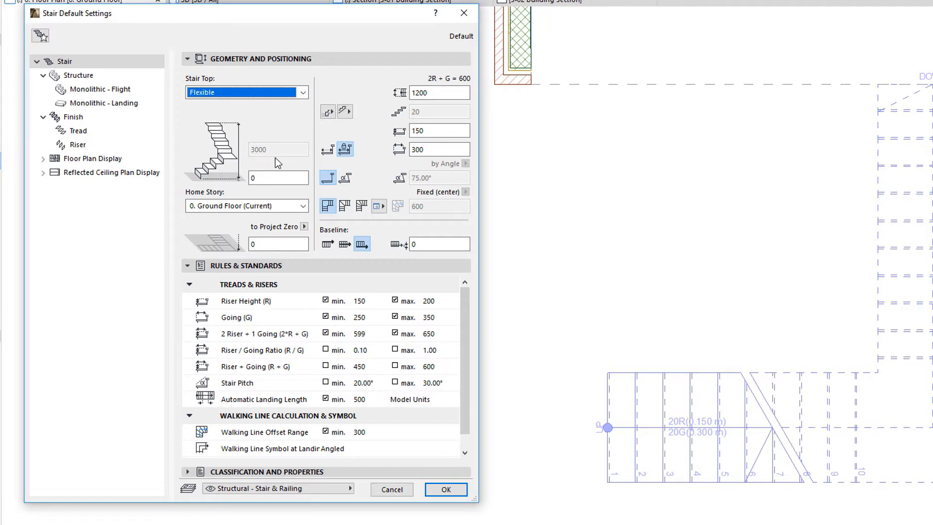
click(445, 488)
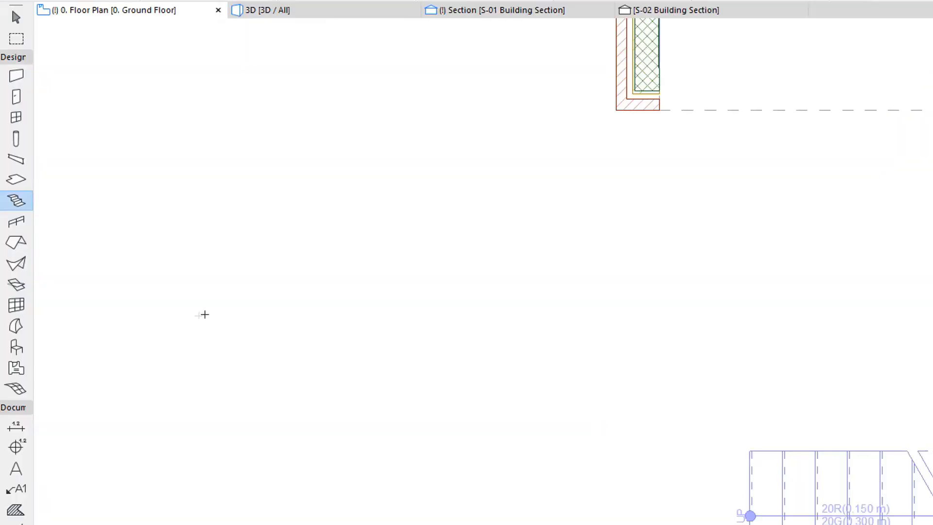
- Draw a straight horizontal stair about 4500 mm long with 15 risers in the empty area beside the L-shaped stair
click(192, 319)
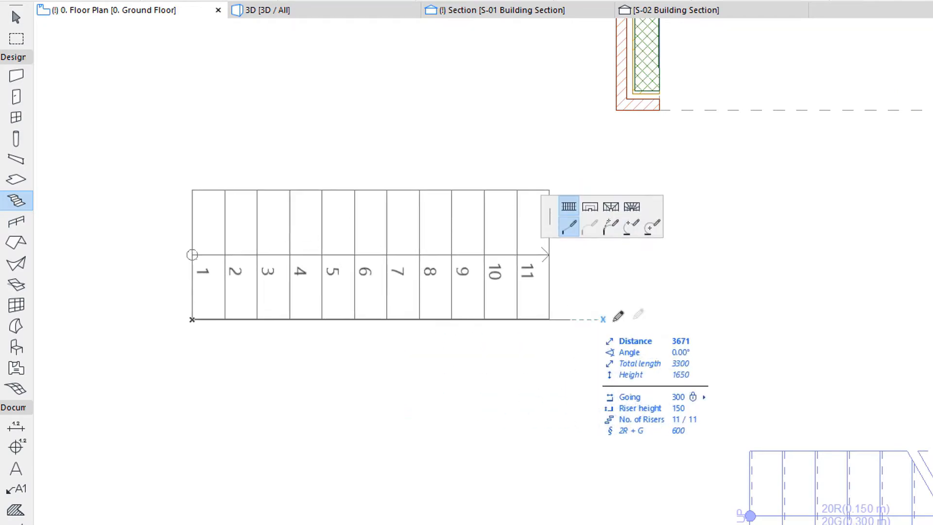
click(689, 318)
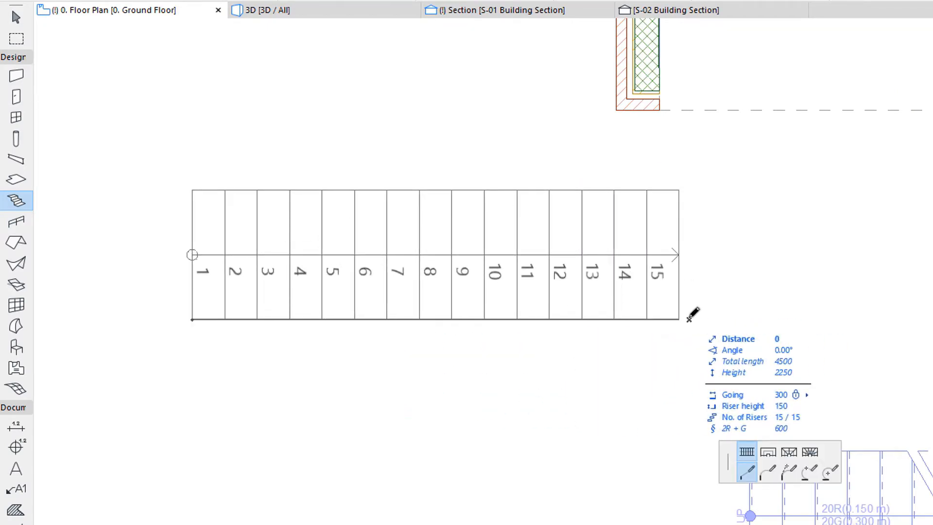
click(689, 319)
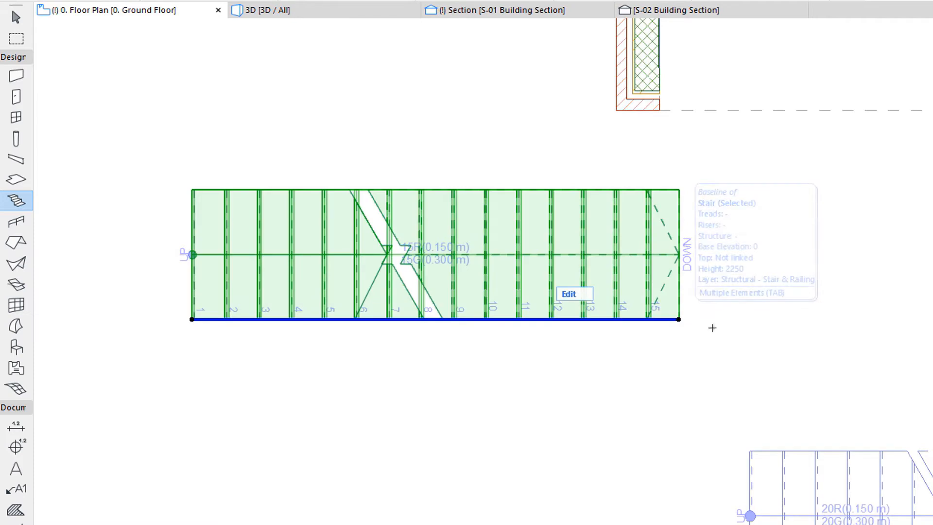
- Examine the Stair Top options in the settings of the existing L-shaped stair, leaving its values as they are
click(58, 1)
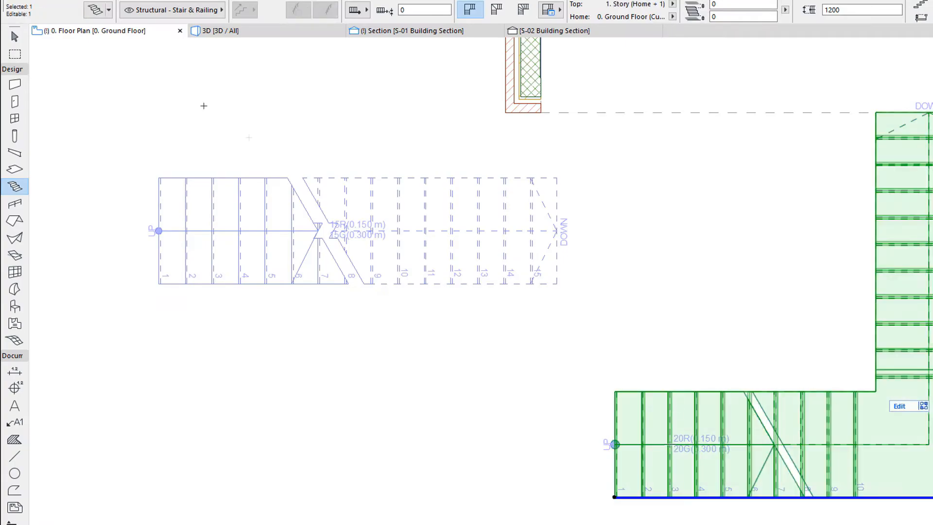
click(96, 10)
click(271, 121)
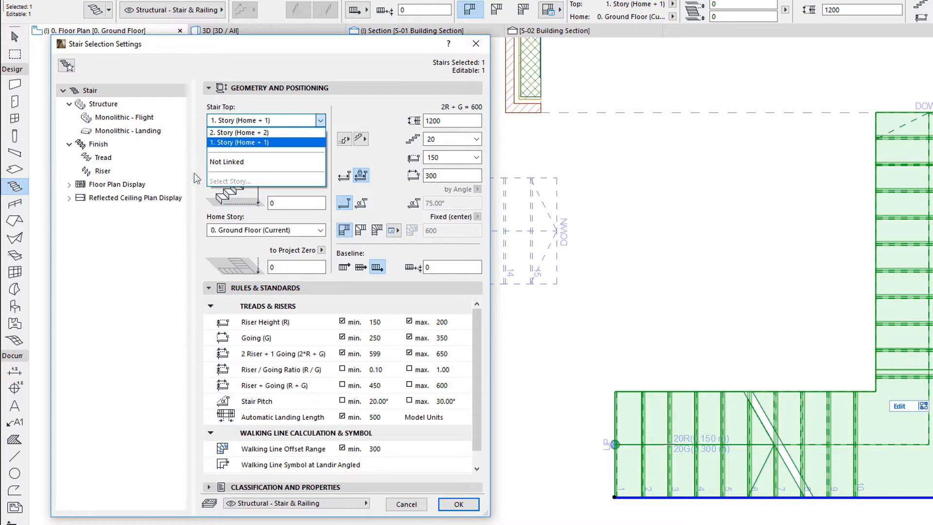
click(362, 118)
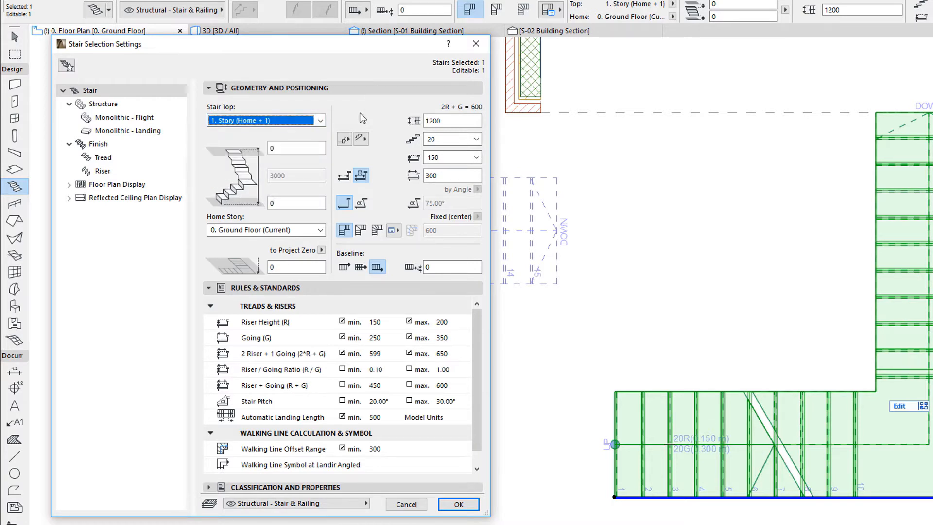
click(476, 44)
key(Escape)
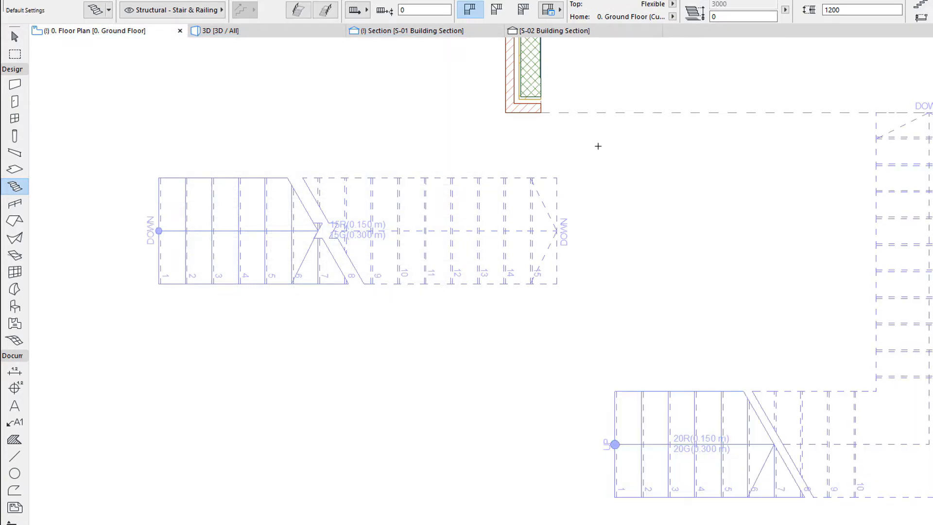
- Try the Start with Riser and End with Riser options on the stair selected in the building sections
click(95, 10)
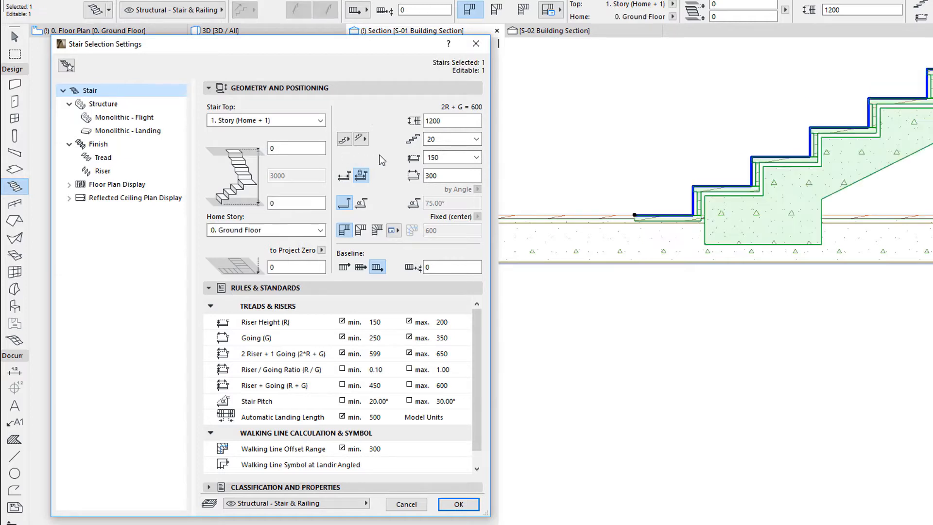
click(346, 140)
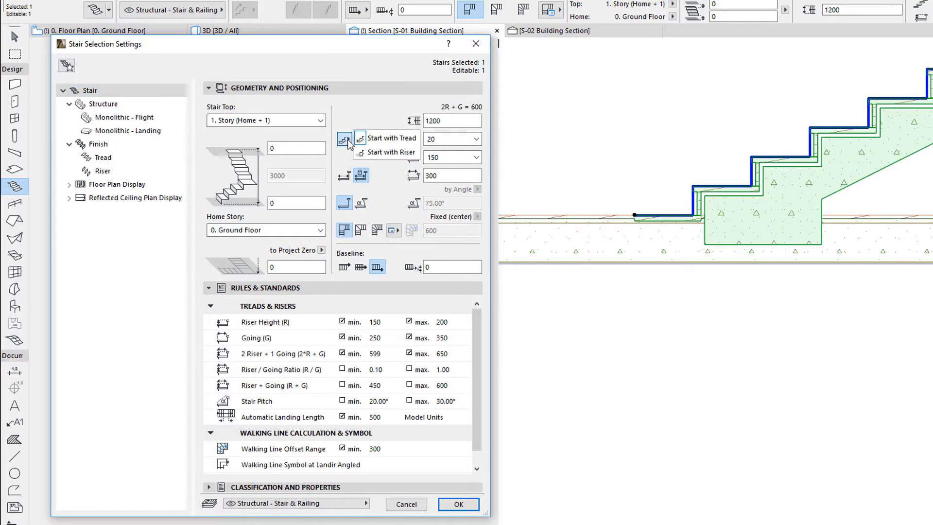
click(416, 156)
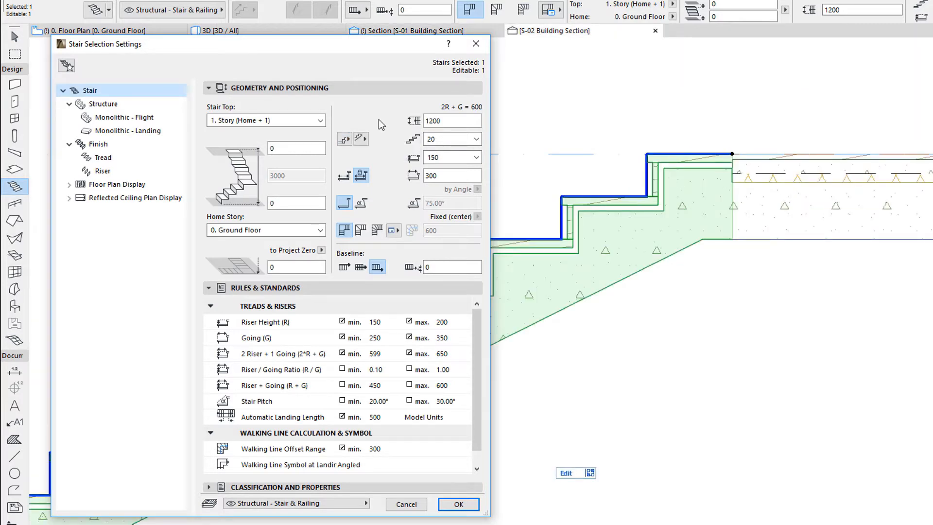
click(362, 139)
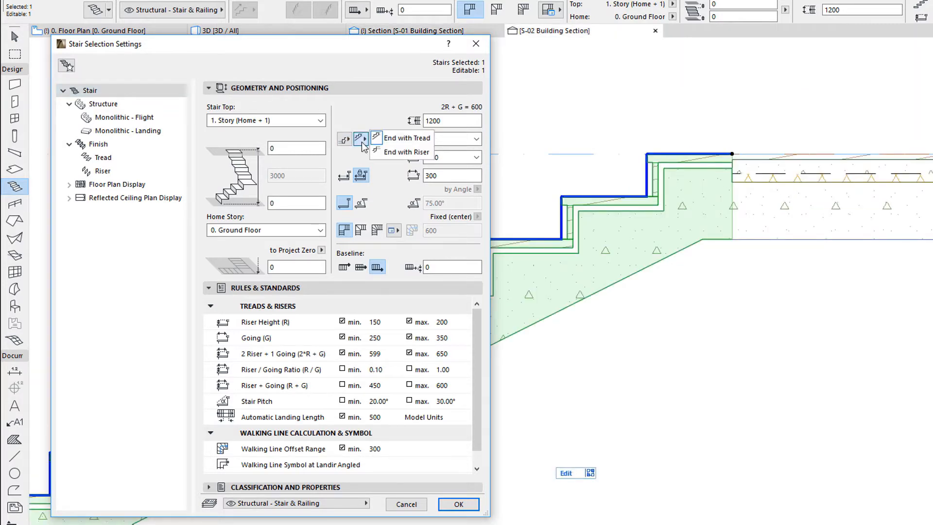
click(427, 153)
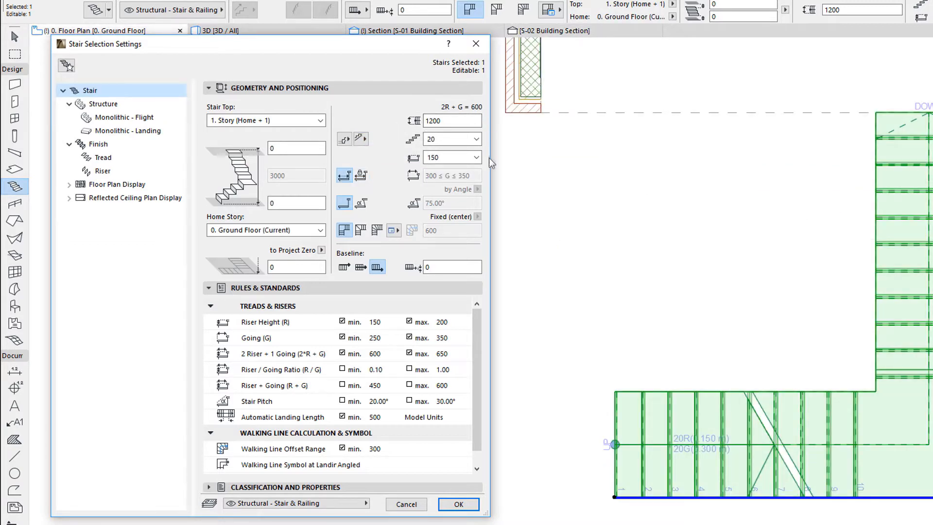
- Set the width of the selected L-shaped stair to 1000 mm, apply it and deselect the stair
double_click(460, 120)
text(1000)
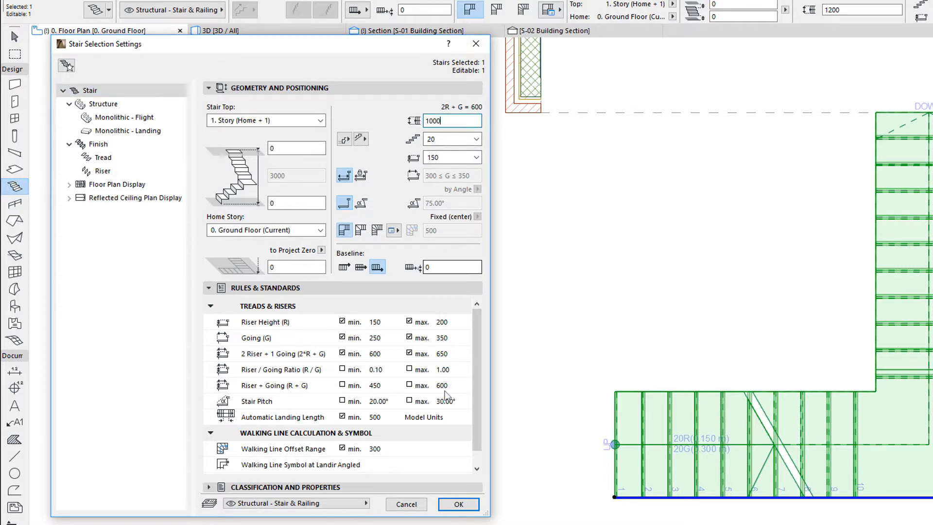
click(459, 504)
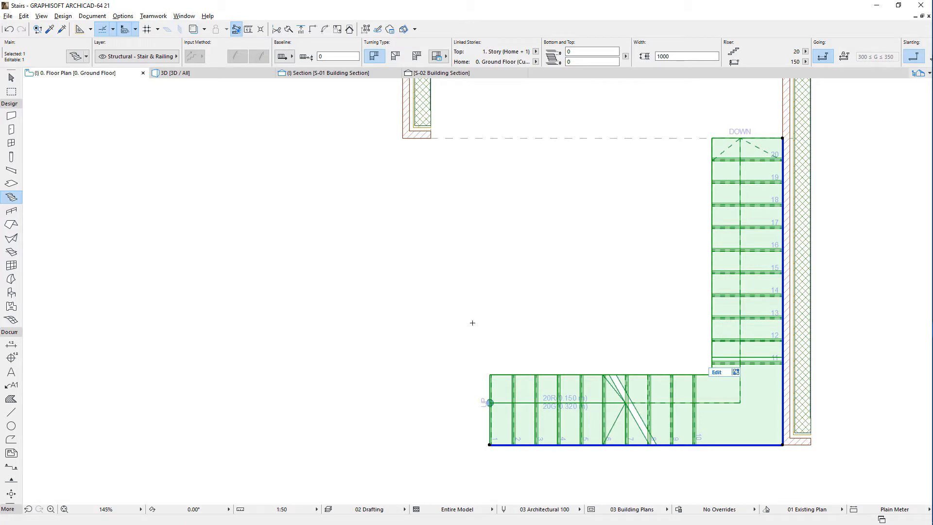
key(Escape)
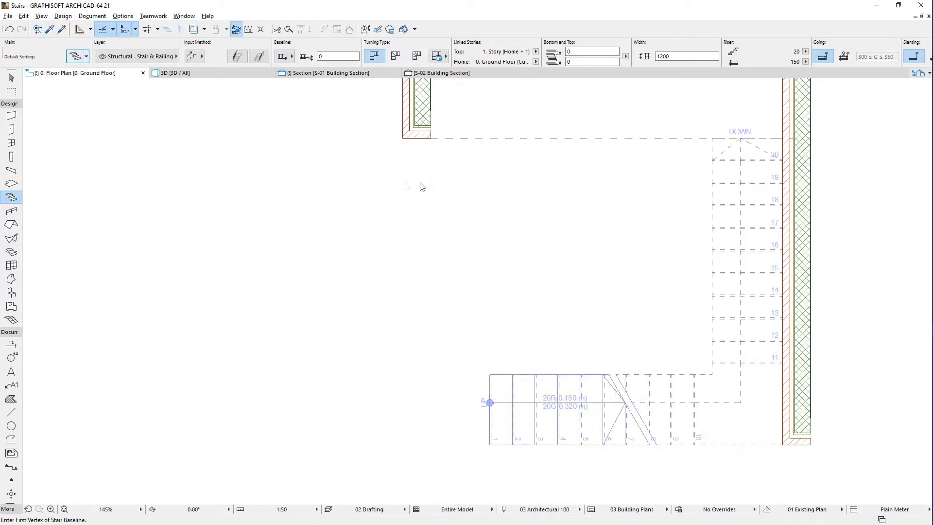
- Review the available riser counts and the riser height rule in the stair default settings, keeping 20 risers
key(ctrl+t)
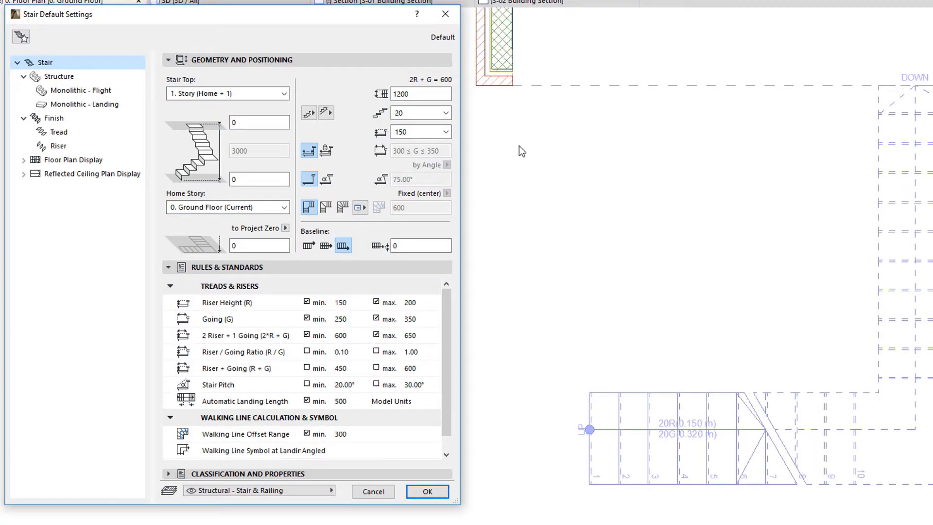
click(446, 114)
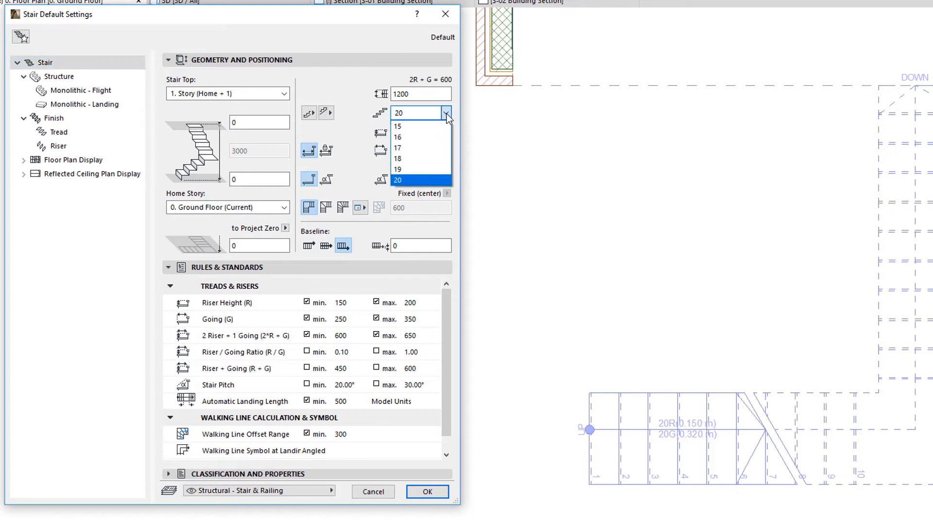
click(444, 181)
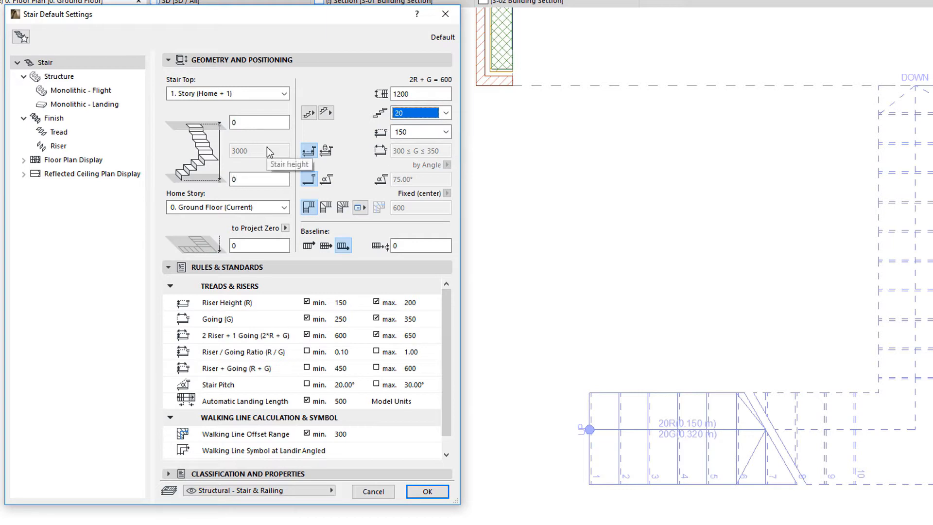
click(281, 305)
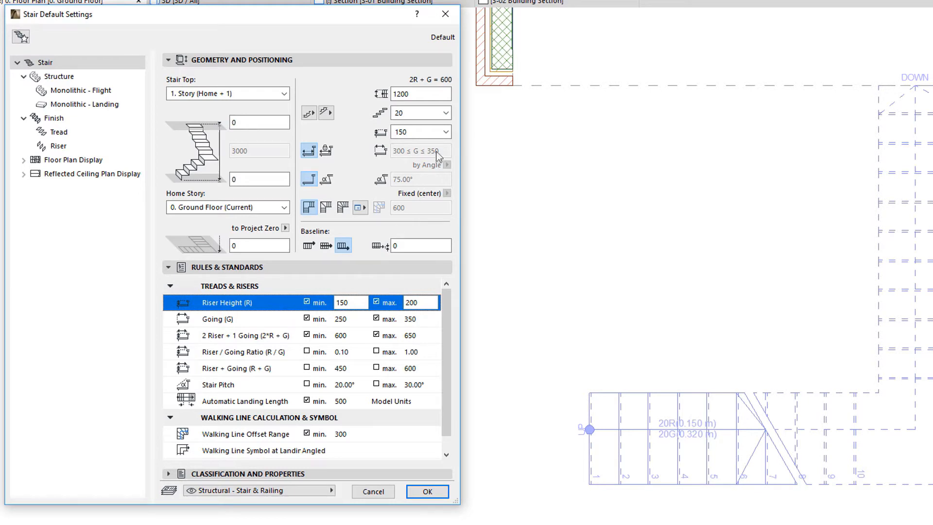
click(446, 114)
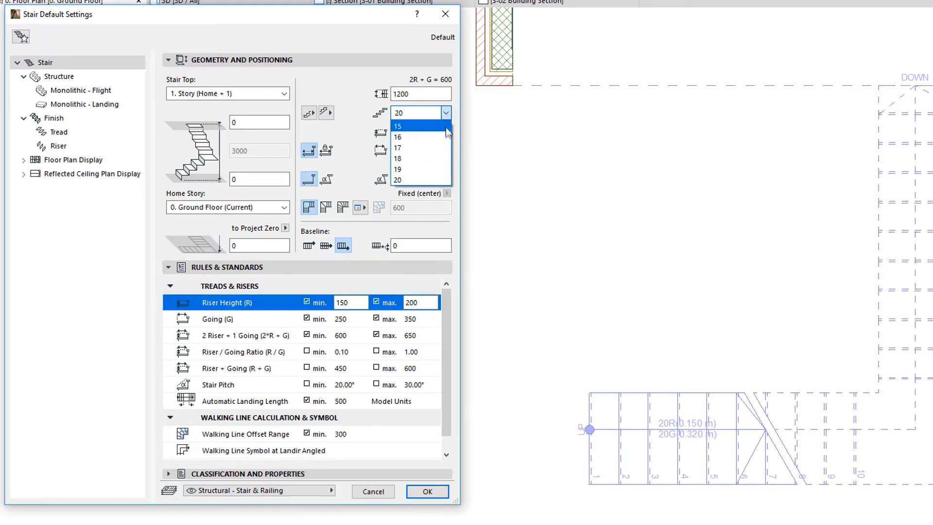
click(446, 180)
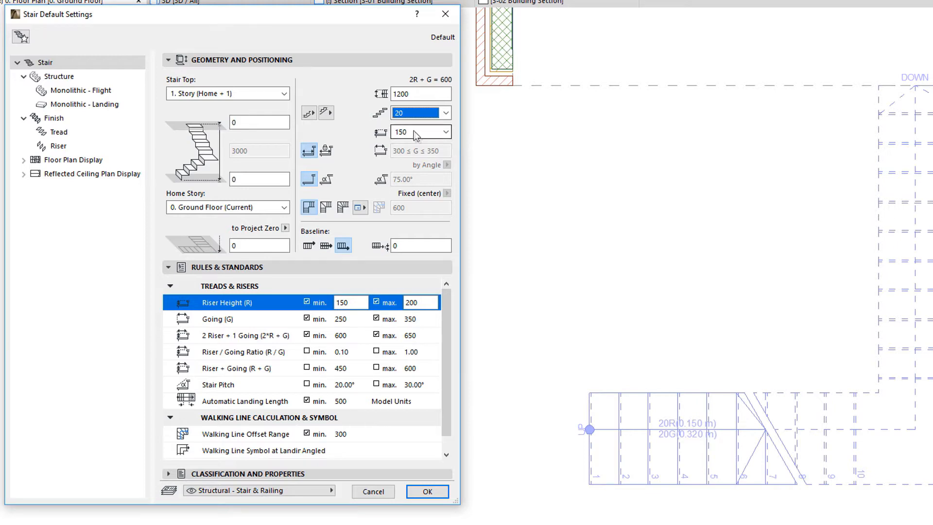
- Try the Flexible stair top in the stair defaults, then restore the link to 1. Story (Home + 1)
click(268, 92)
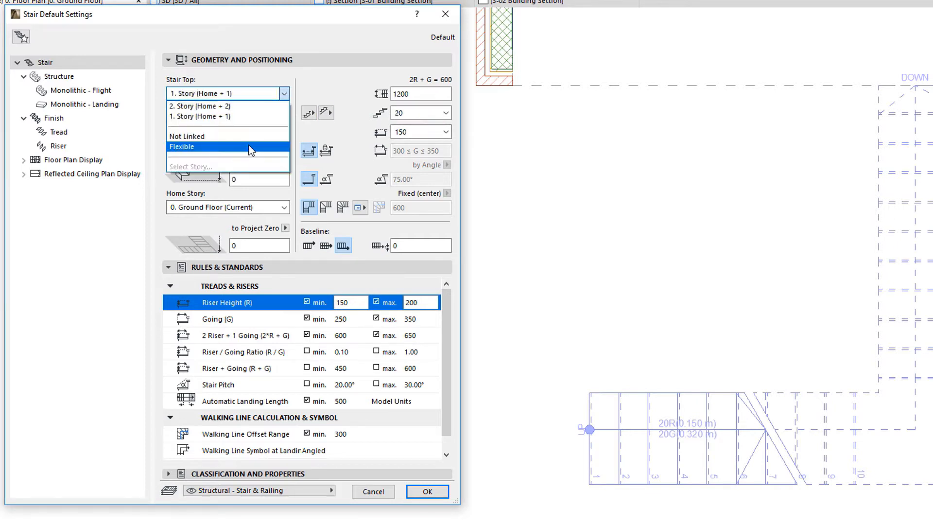
click(251, 147)
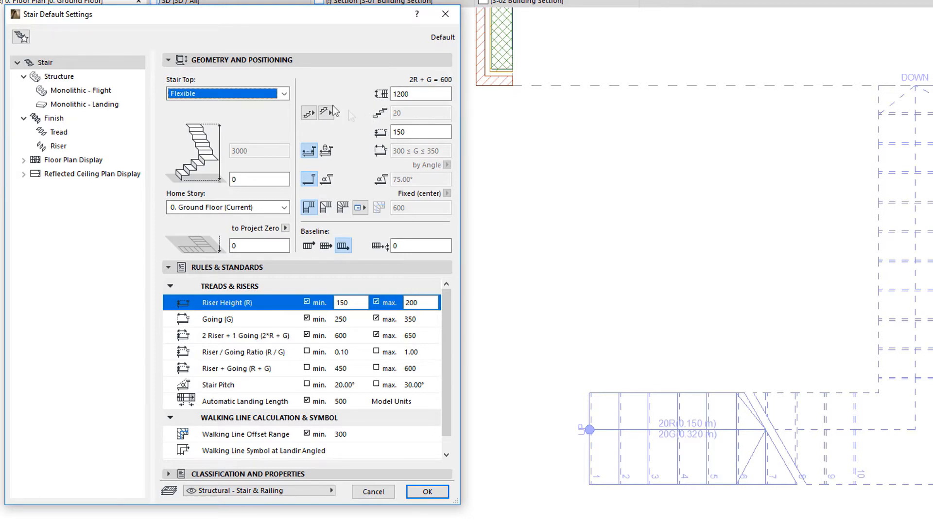
click(284, 93)
click(278, 118)
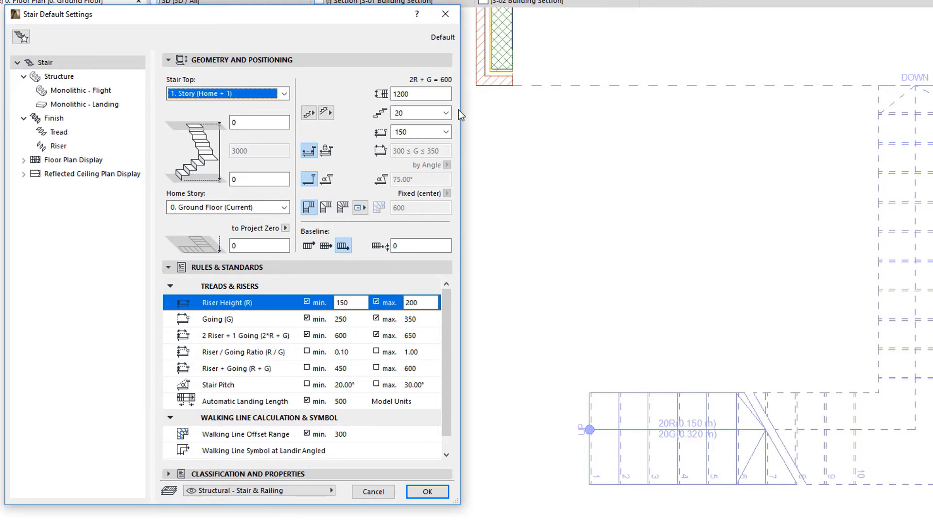
- Review the available riser heights and the Riser Height and Going rules in the stair defaults, keeping 150 mm risers
click(446, 132)
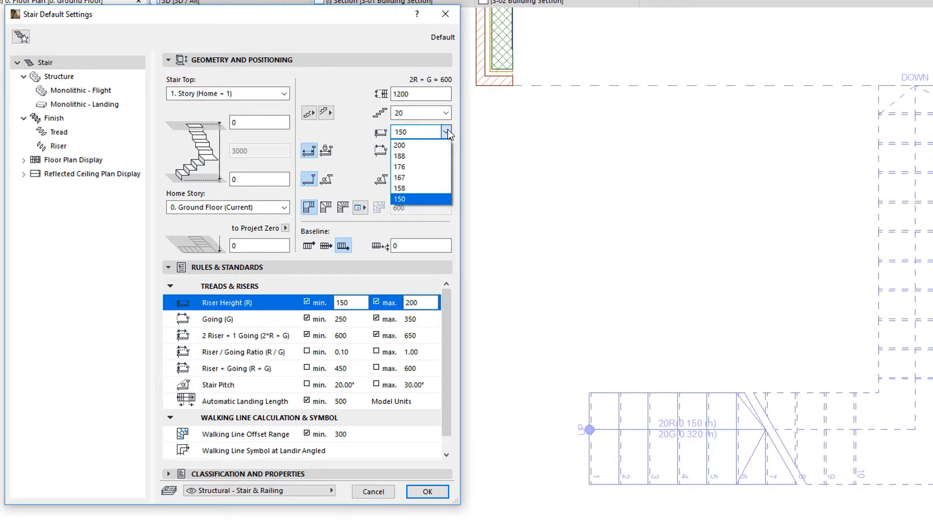
click(437, 197)
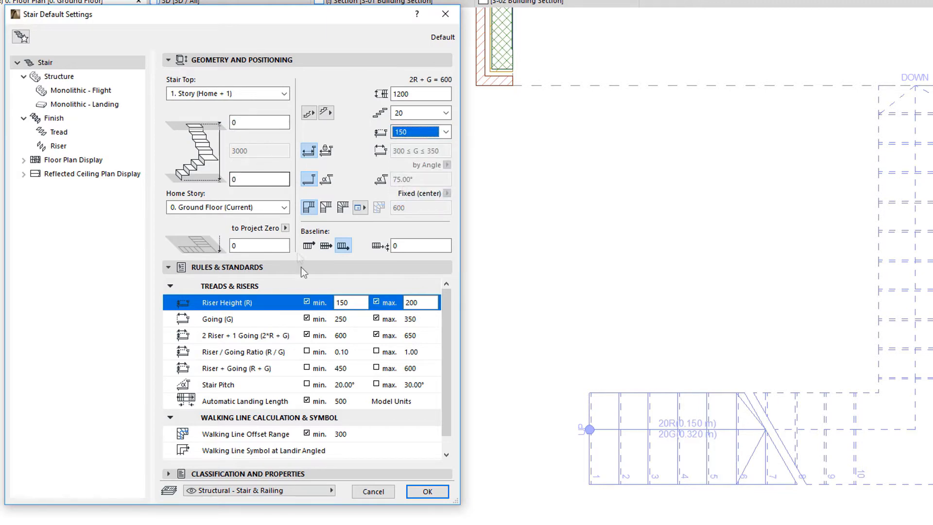
click(275, 304)
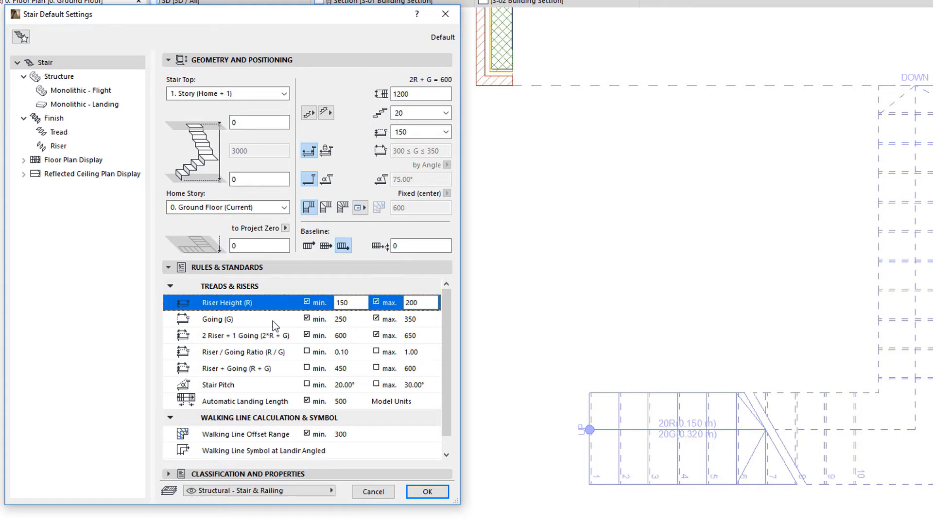
click(273, 321)
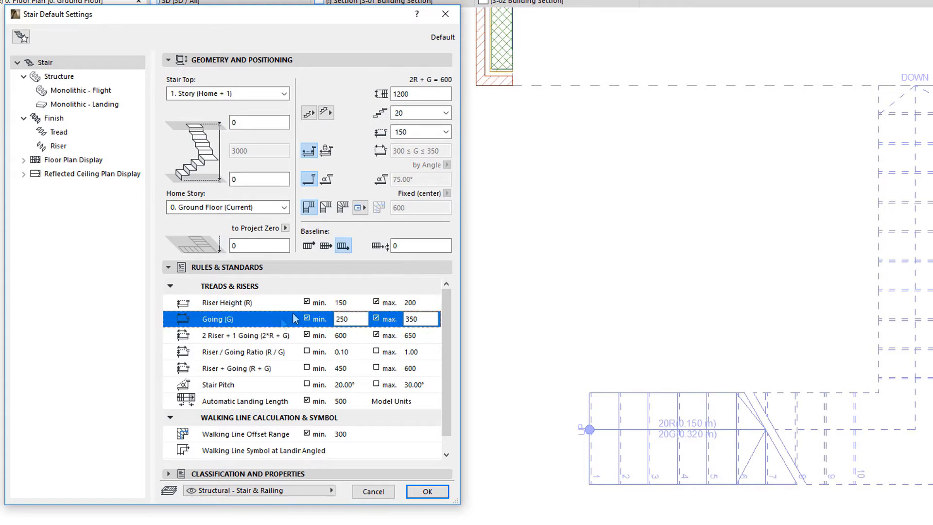
click(446, 132)
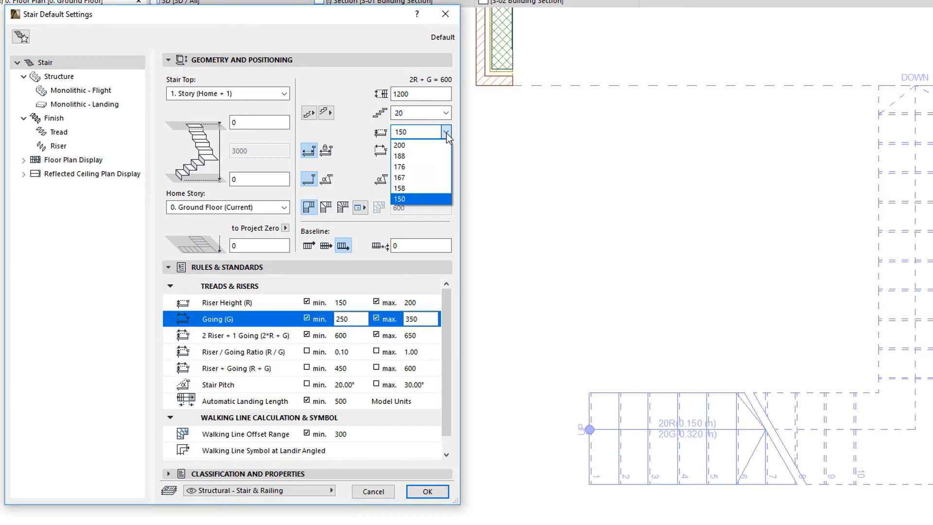
click(446, 198)
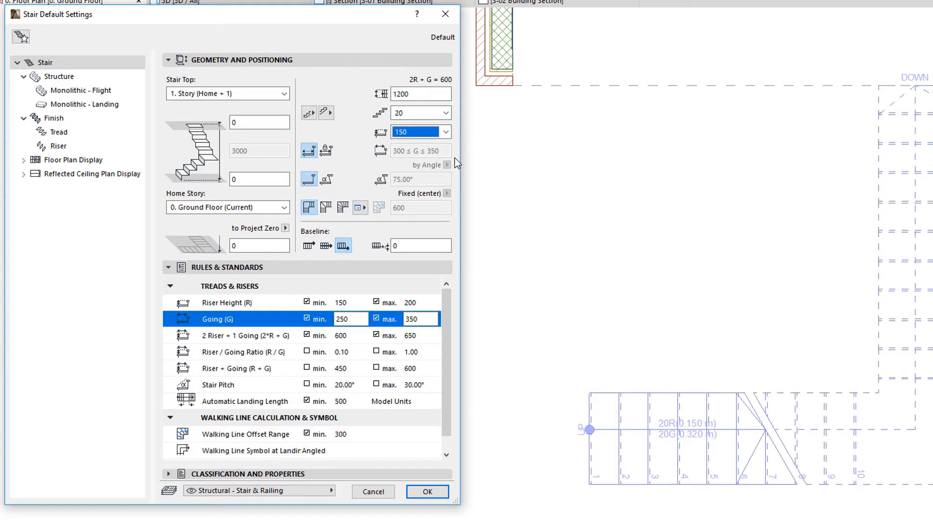
click(350, 89)
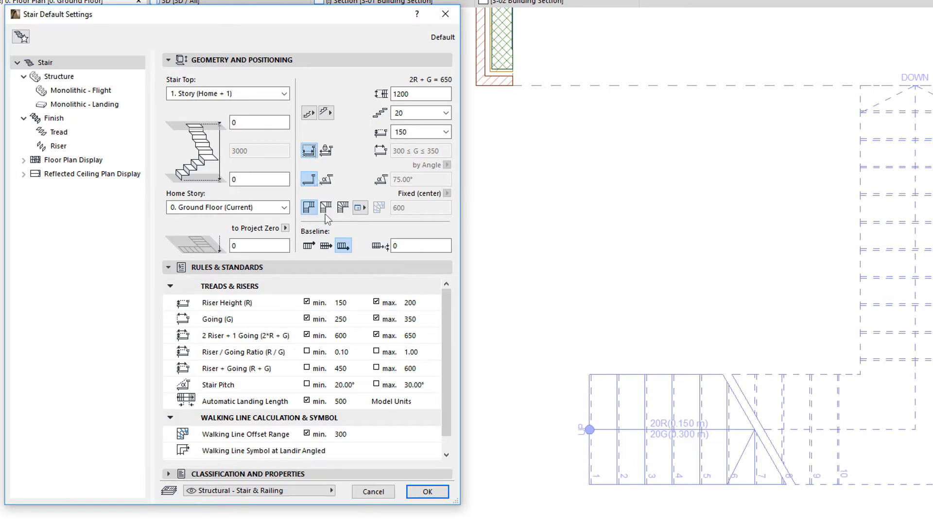
- Accept the stair defaults and draw a straight horizontal stair about 6600 mm long in the empty area beside the L-shaped stair
click(426, 493)
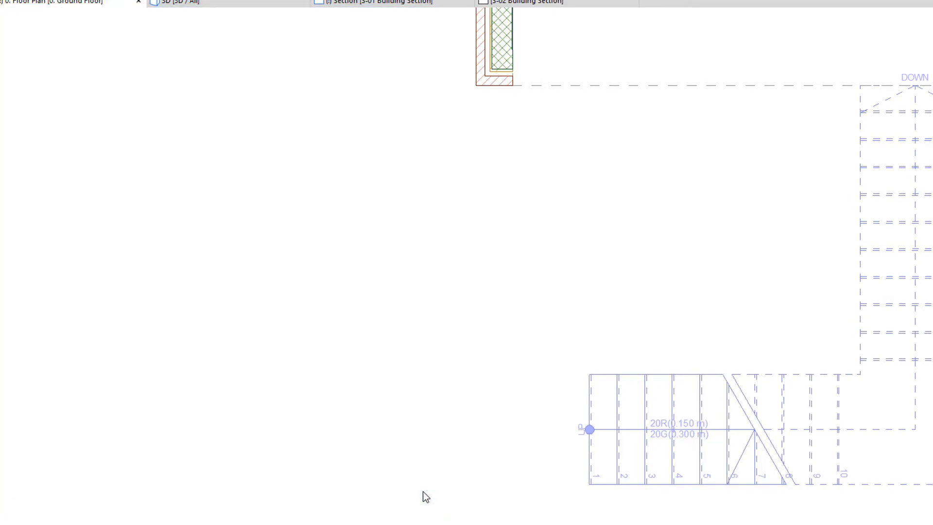
click(62, 287)
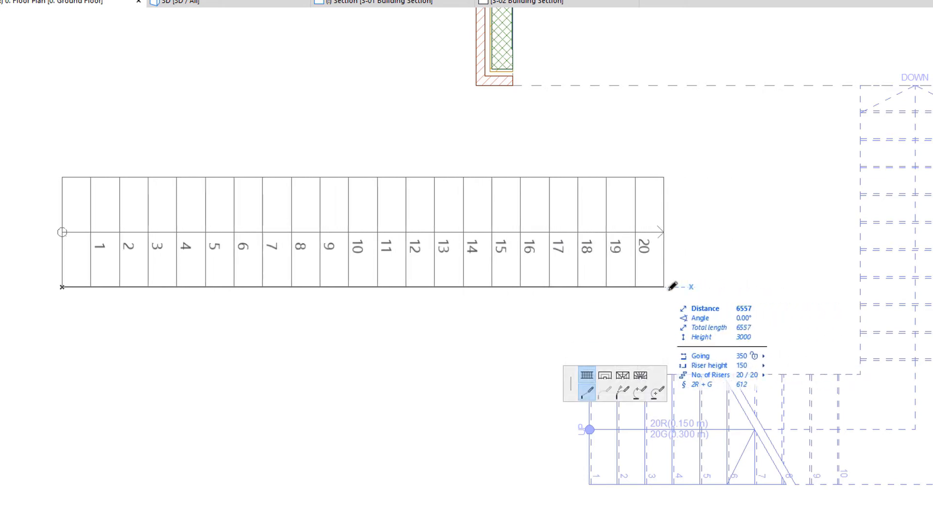
click(674, 287)
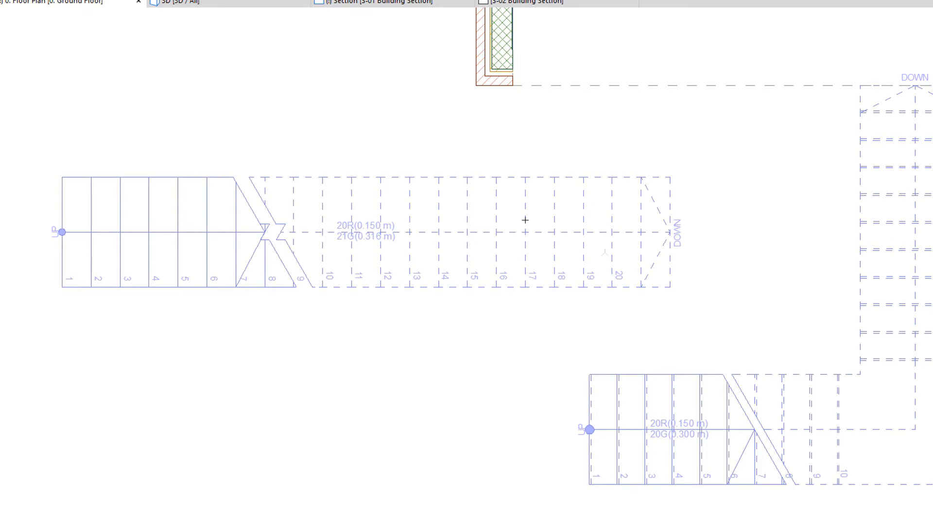
- Lock the going depth in the stair default settings at 300 mm and check it against the Riser Height and Going rules
key(ctrl+t)
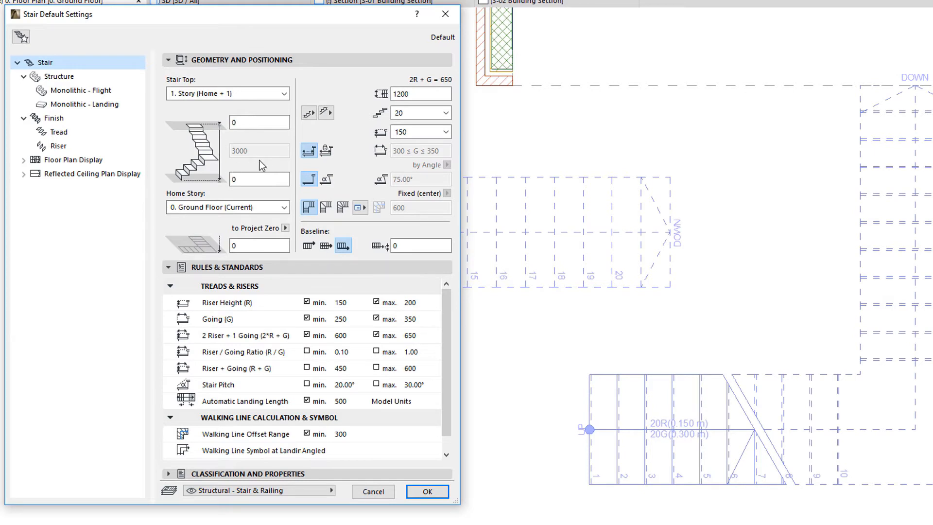
click(271, 303)
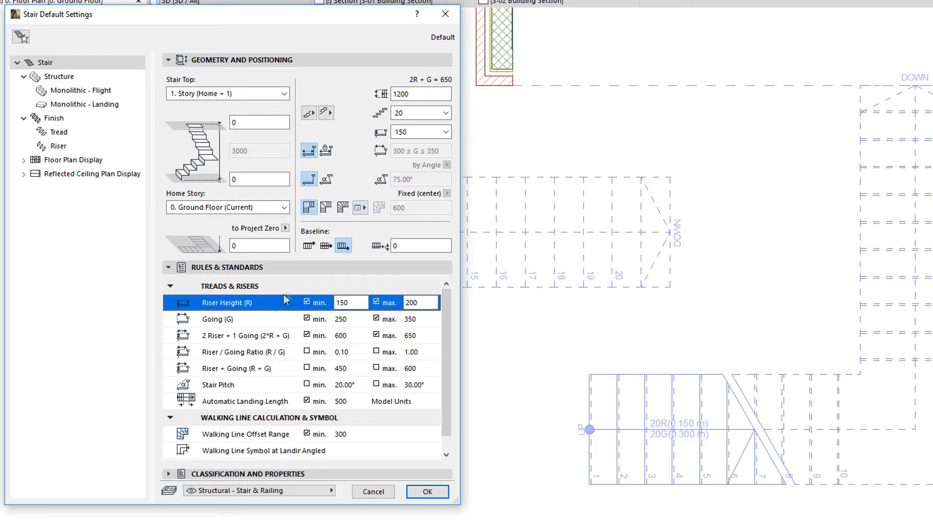
click(326, 152)
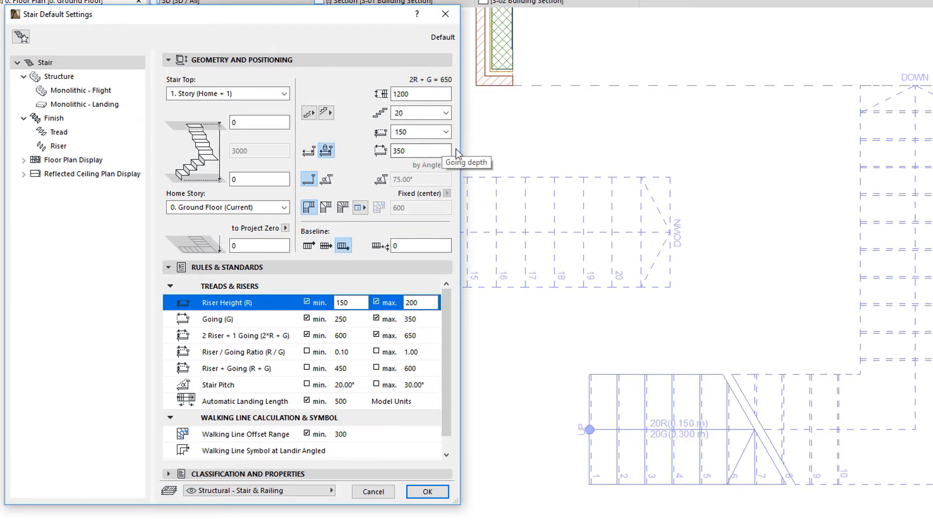
double_click(417, 151)
text(300)
click(283, 322)
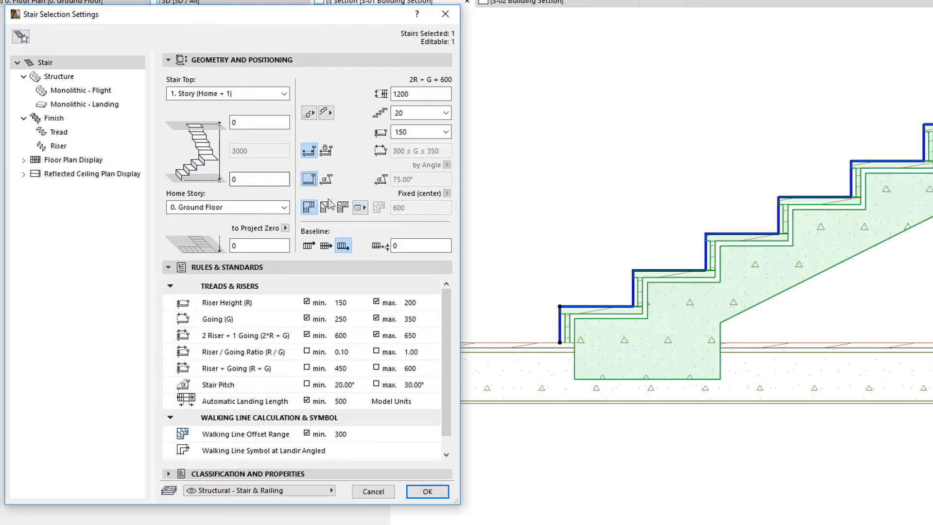
- Give the stair selected in the building section slanted risers defined by an angle of 75° and apply the change
click(309, 179)
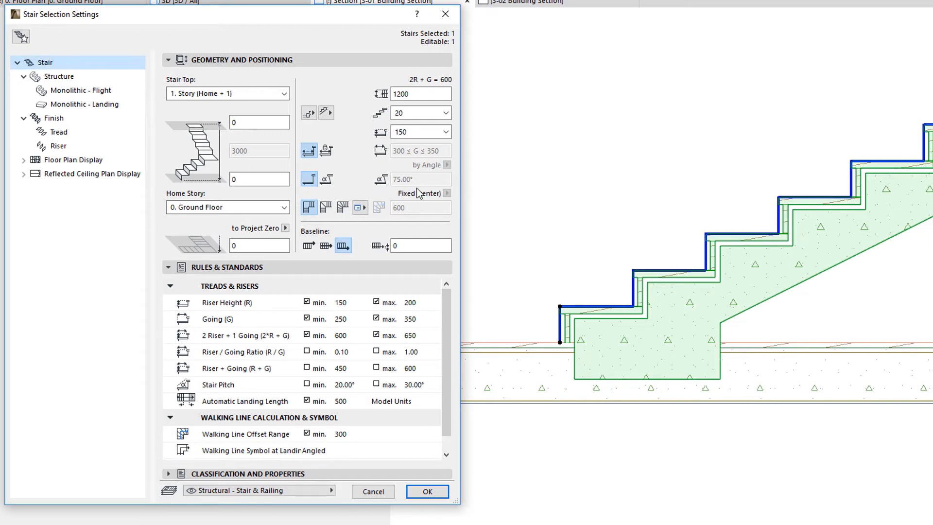
click(327, 180)
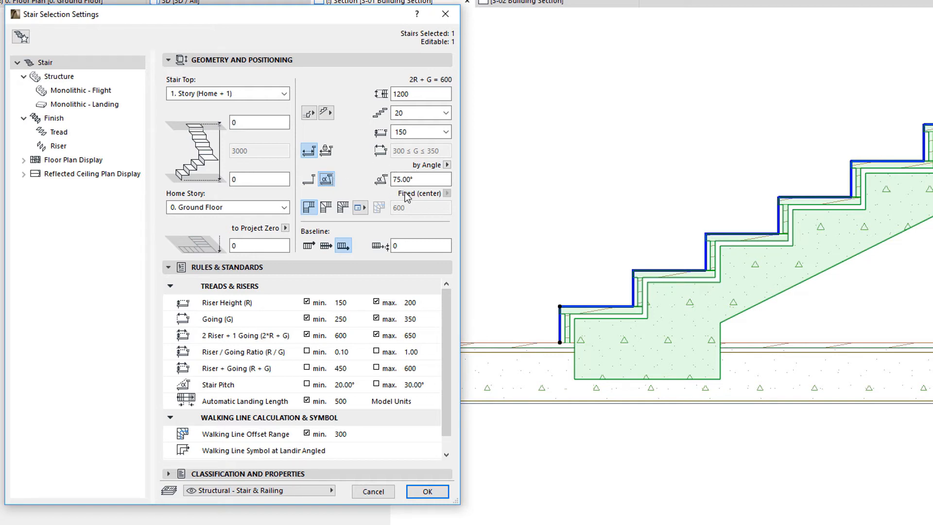
click(447, 164)
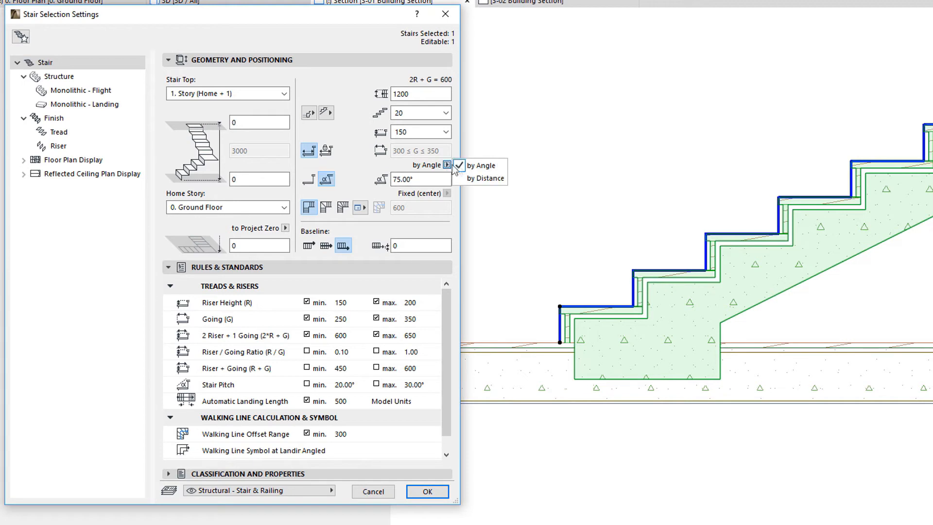
click(487, 166)
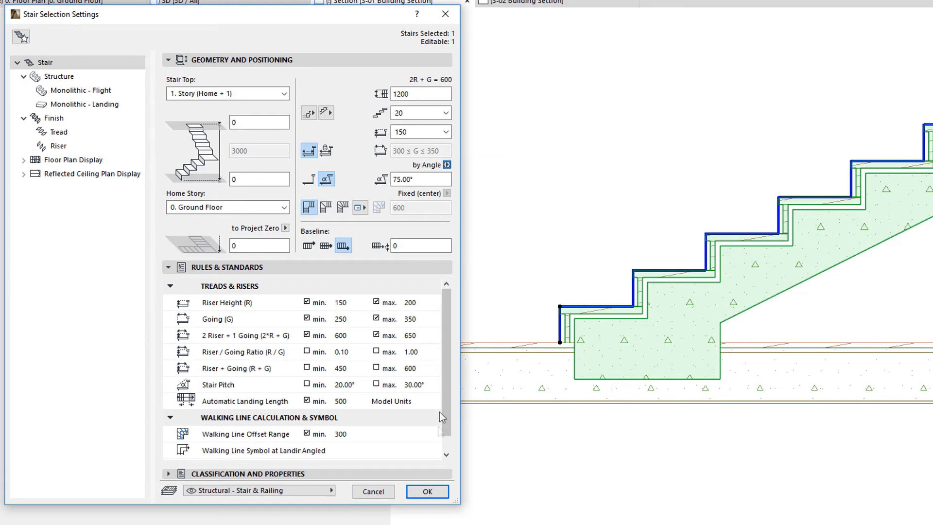
click(444, 494)
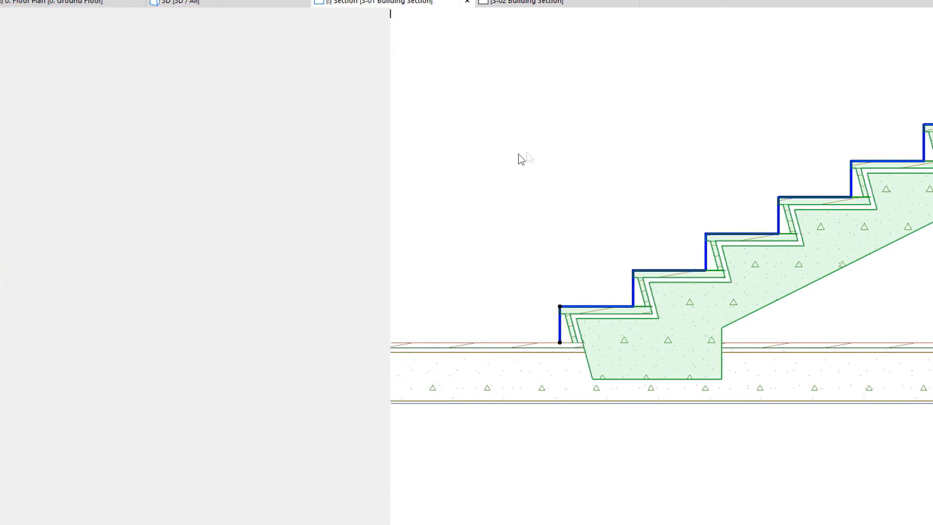
- Redefine the selected stair's riser slant by distance, set it to 50 mm and apply the change
key(ctrl+t)
click(447, 165)
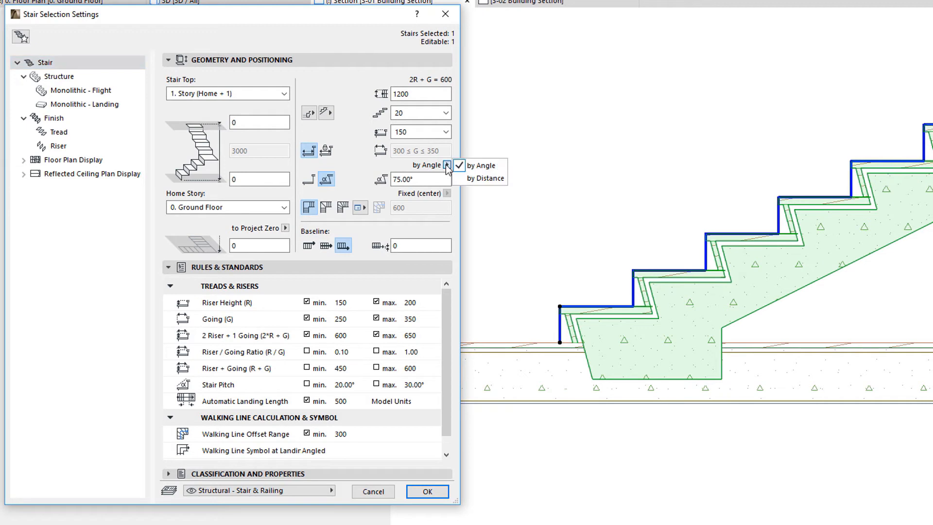
click(494, 178)
double_click(442, 178)
text(50)
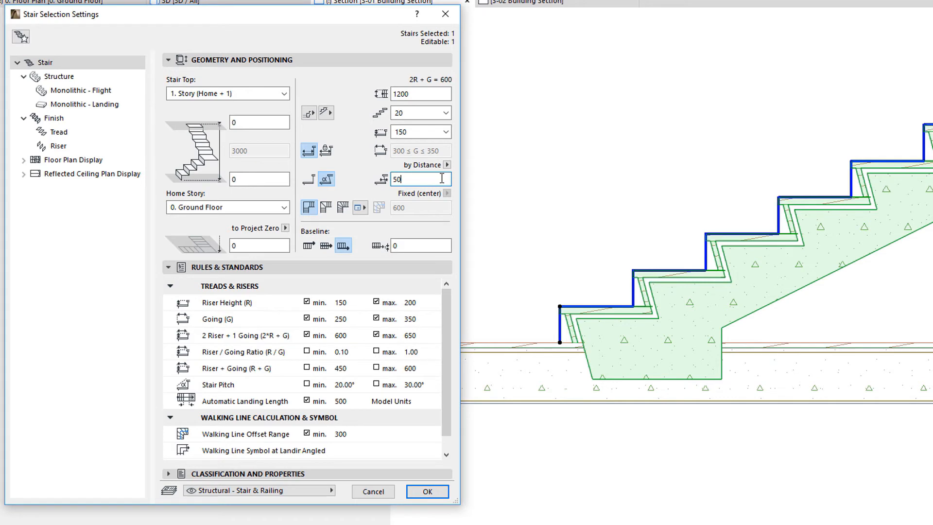
click(427, 492)
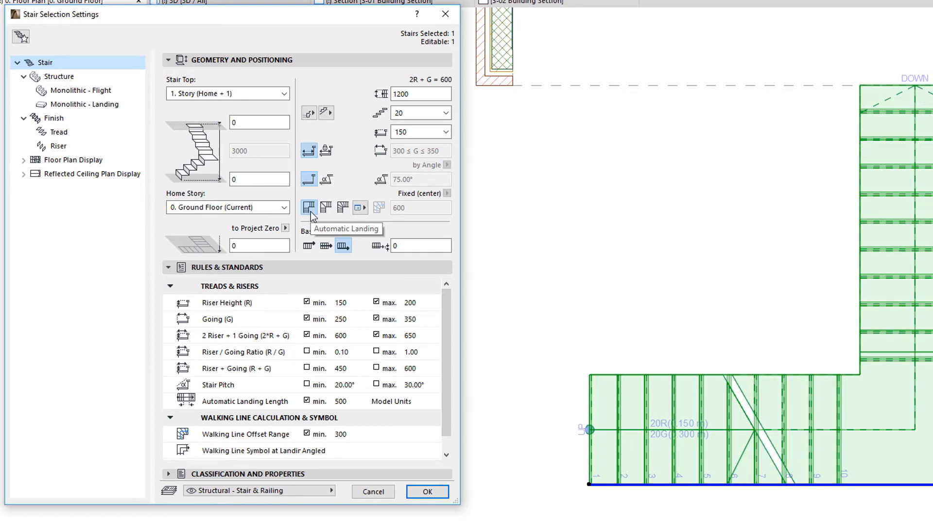
- Compare the equal-angle winder, single-point winder and automatic landing settings for the corner of the L-shaped stair, ending on Automatic Landing
click(326, 208)
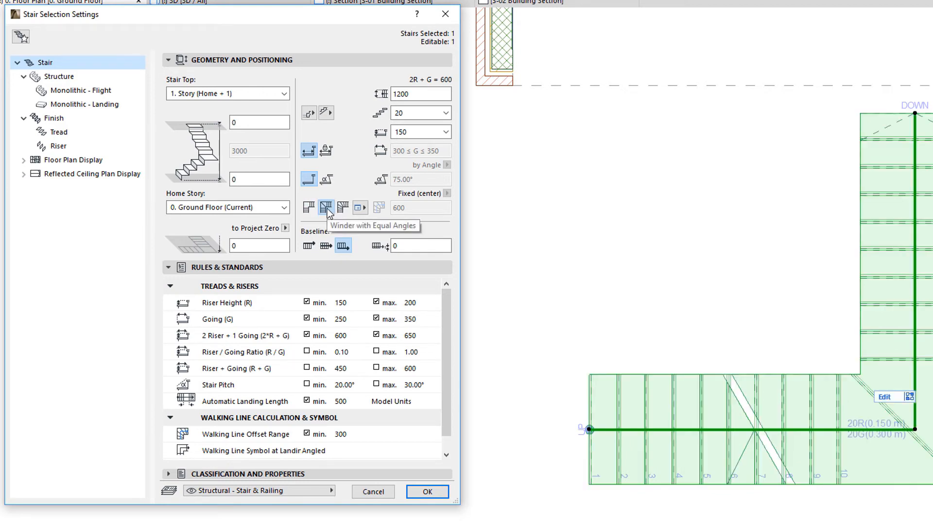
click(343, 208)
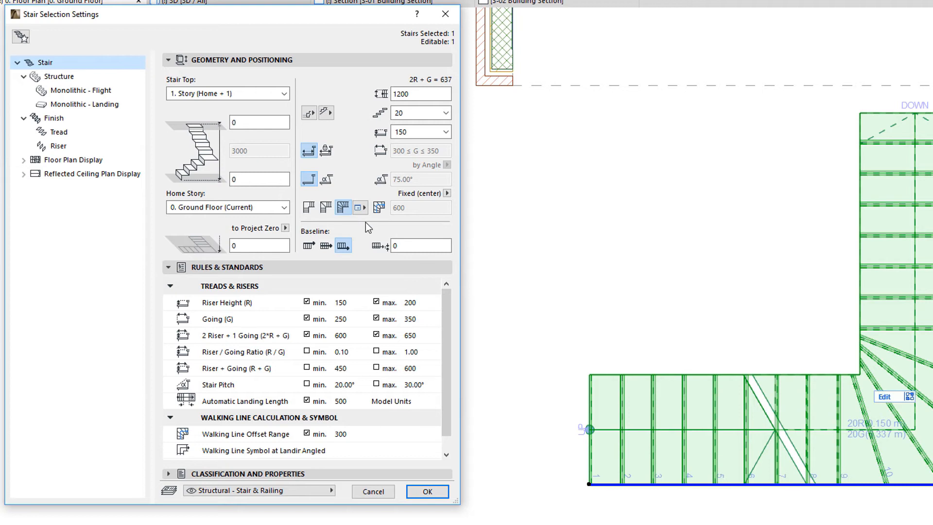
click(360, 208)
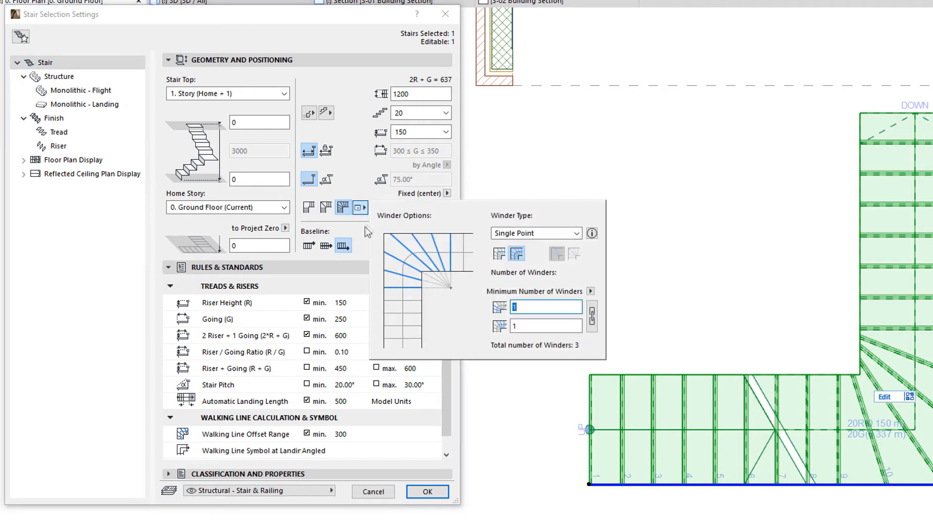
click(326, 208)
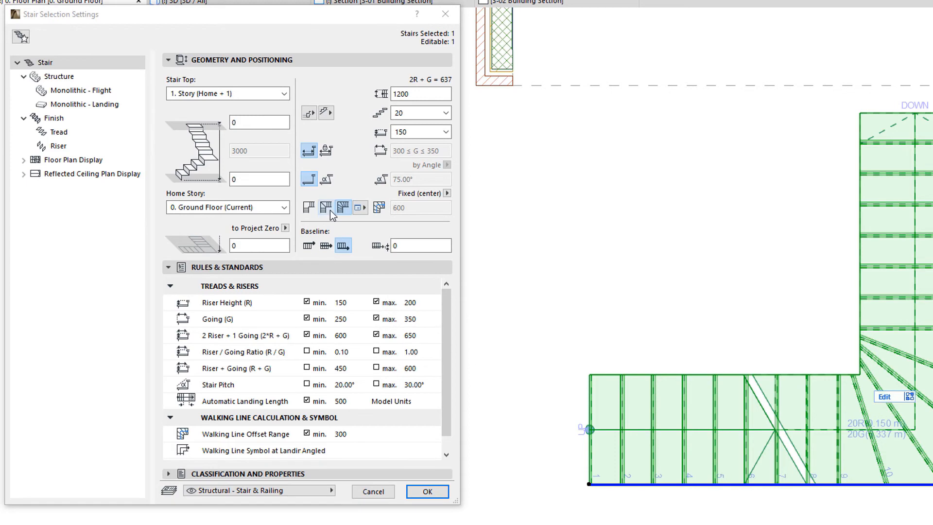
click(360, 208)
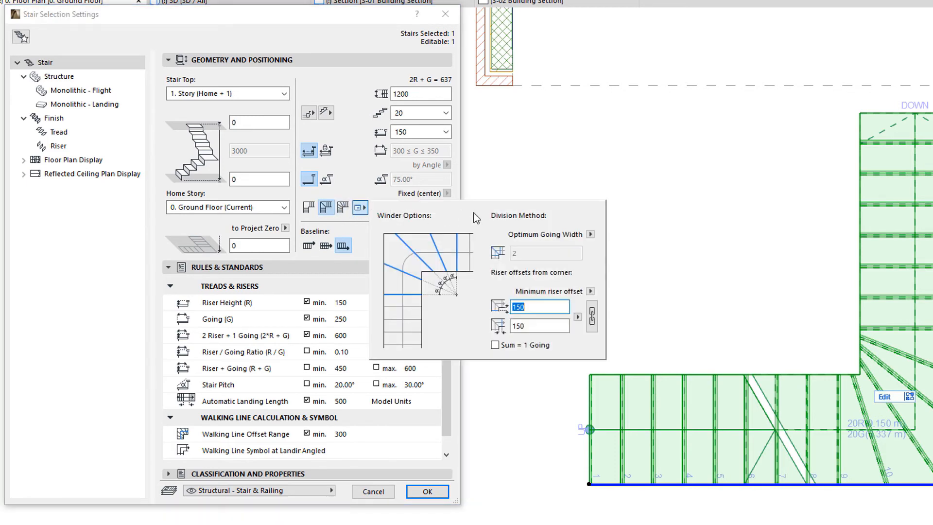
click(309, 208)
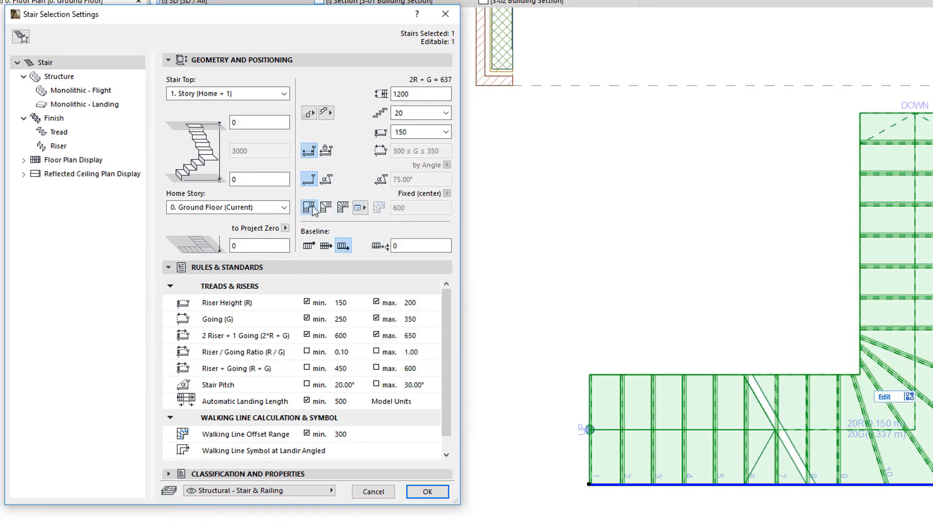
click(360, 208)
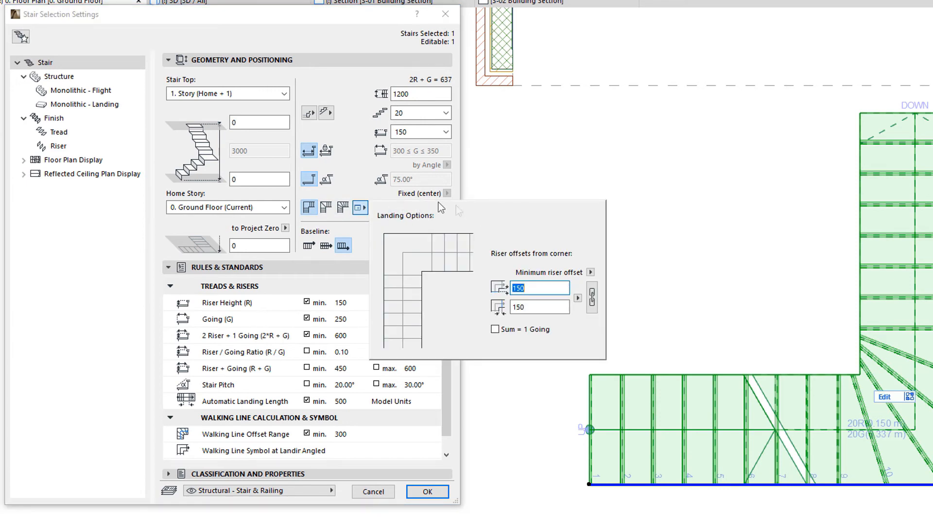
click(357, 174)
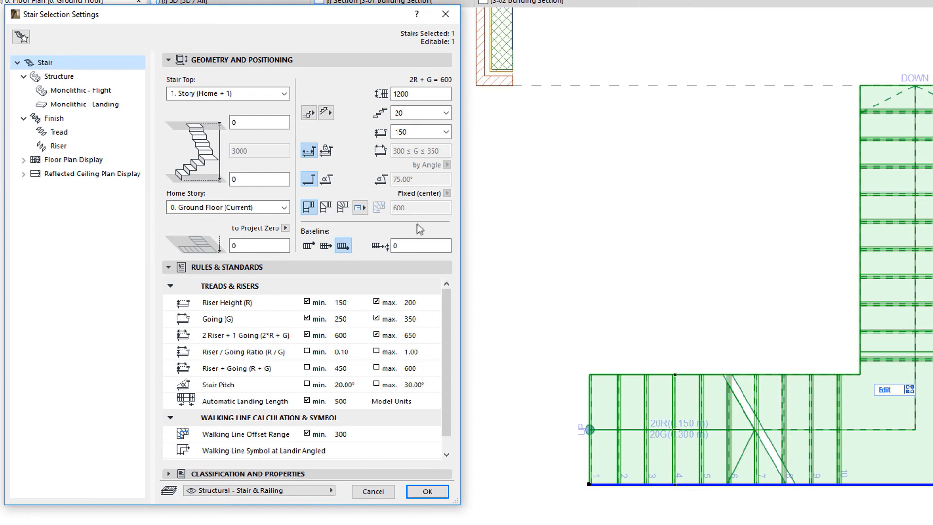
- Turn the selected stair's corner into the fanned winder type with spread risers and try Fixed (left offset) before choosing Fixed (right offset) for its walking line
click(343, 209)
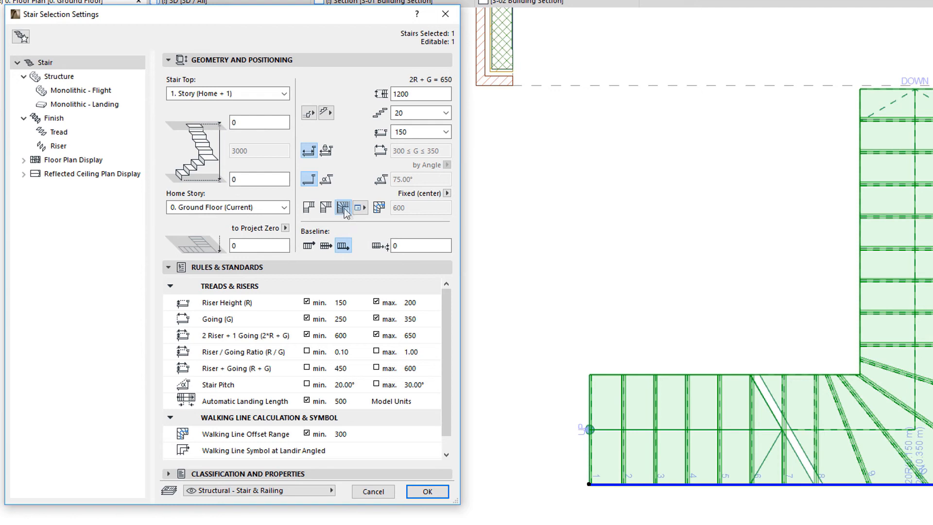
click(446, 193)
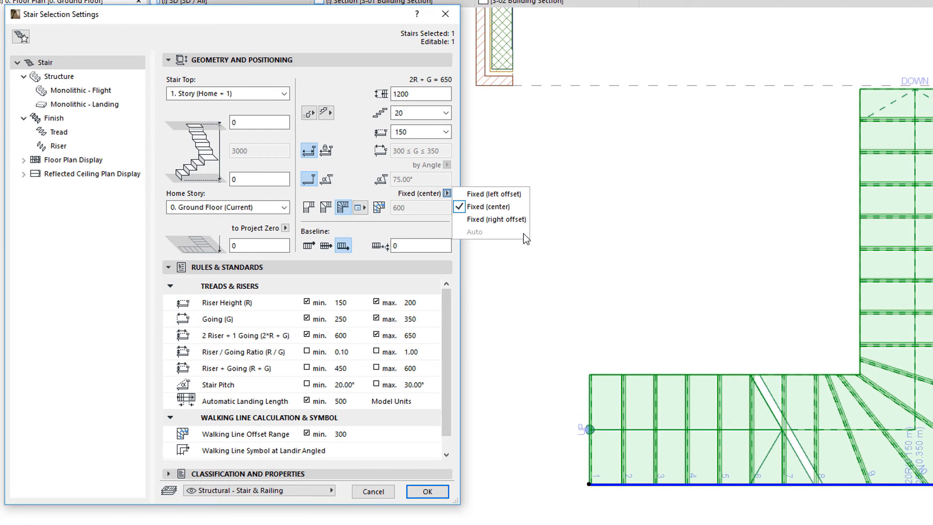
click(493, 194)
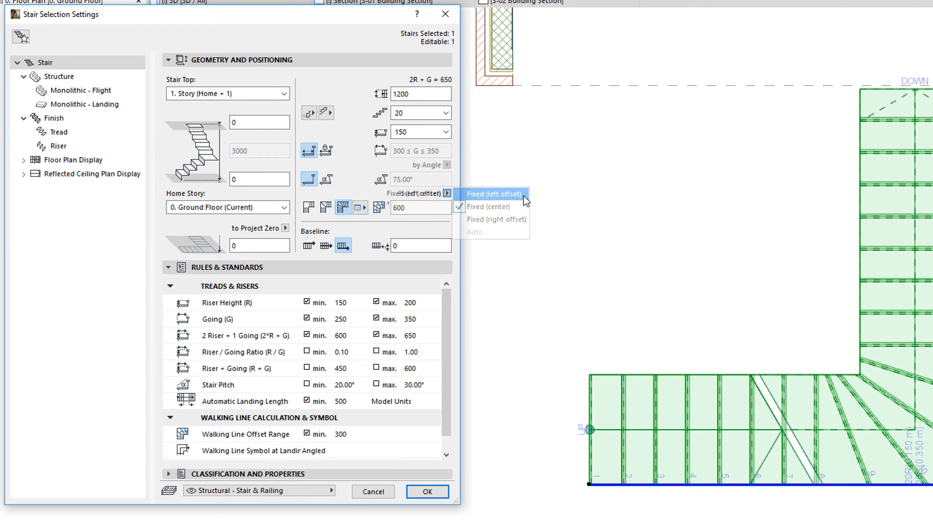
click(448, 194)
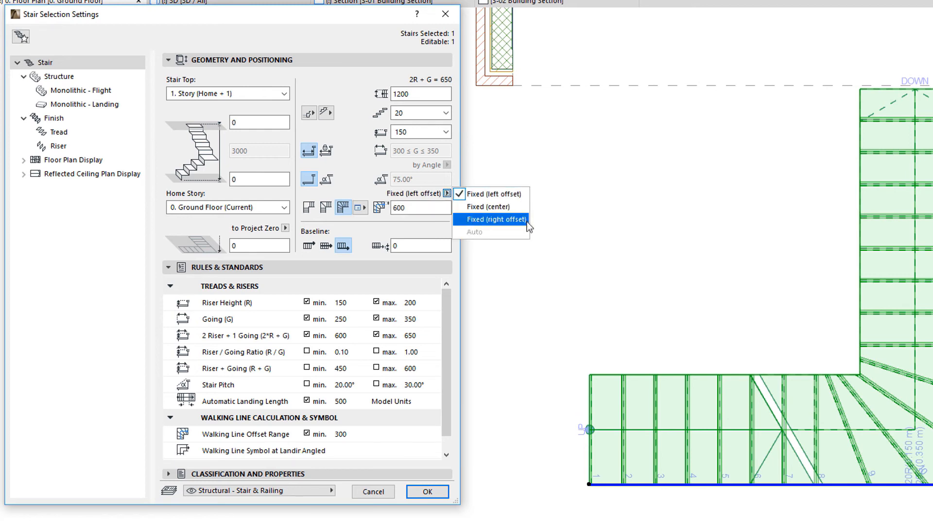
click(496, 220)
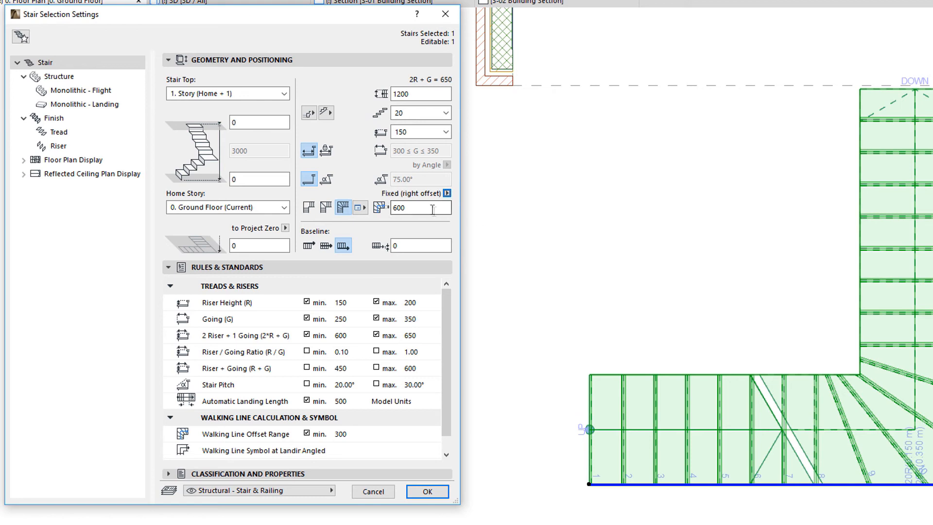
- Set the walking line offset to 500, compare the left and right offset options, and apply Fixed (right offset) to the stair
double_click(434, 208)
text(500)
click(447, 193)
click(491, 194)
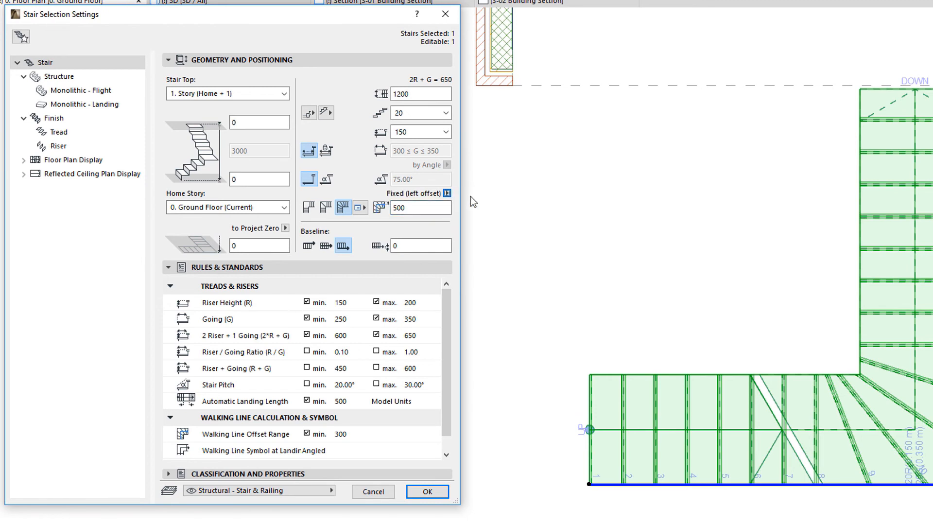
click(447, 193)
click(494, 219)
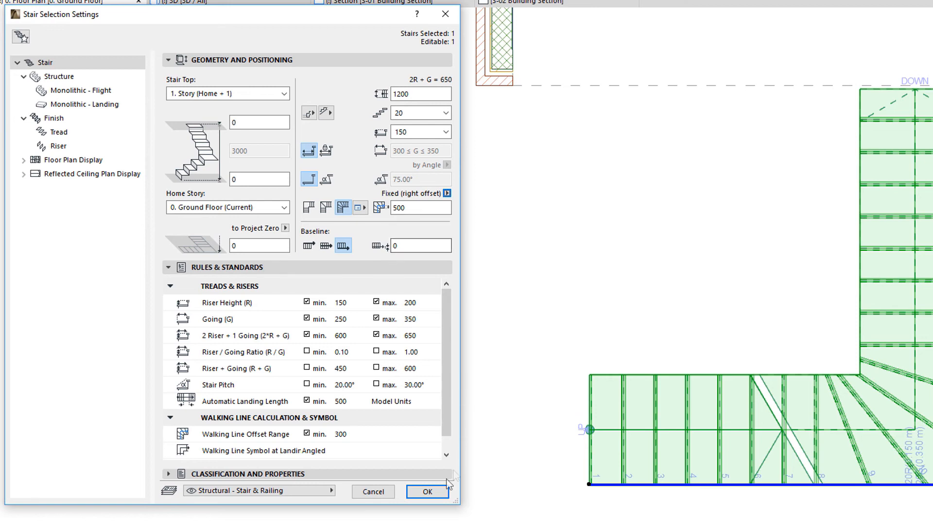
click(427, 491)
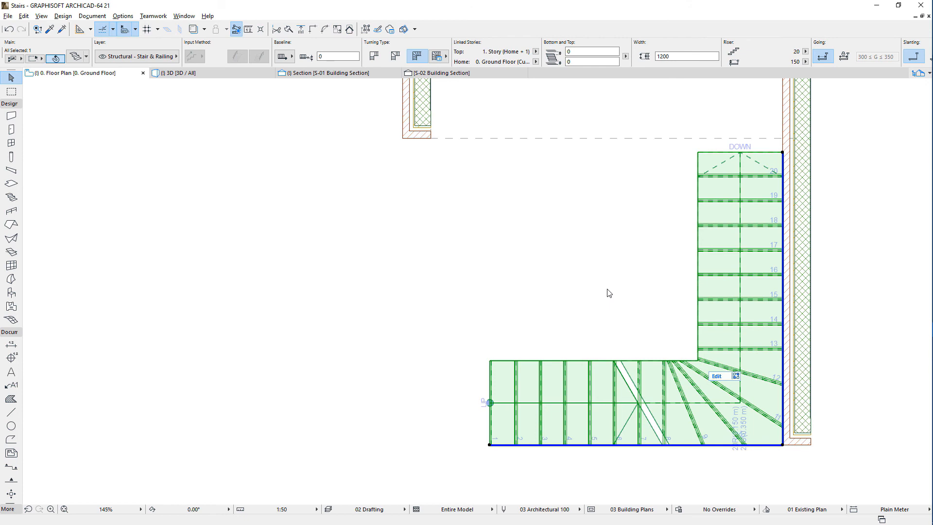
- Compare the left, center and right baseline positions in the selected stair's settings, ending on the right baseline
key(ctrl+t)
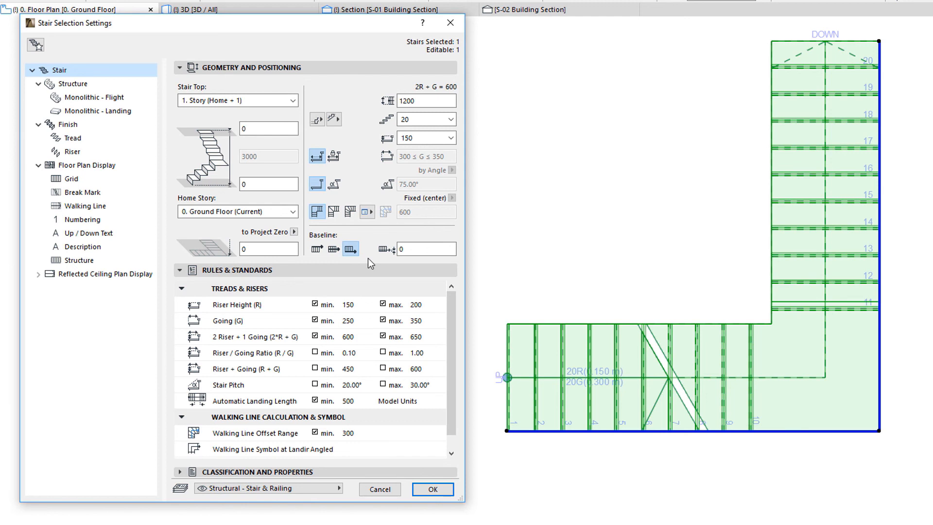
click(319, 248)
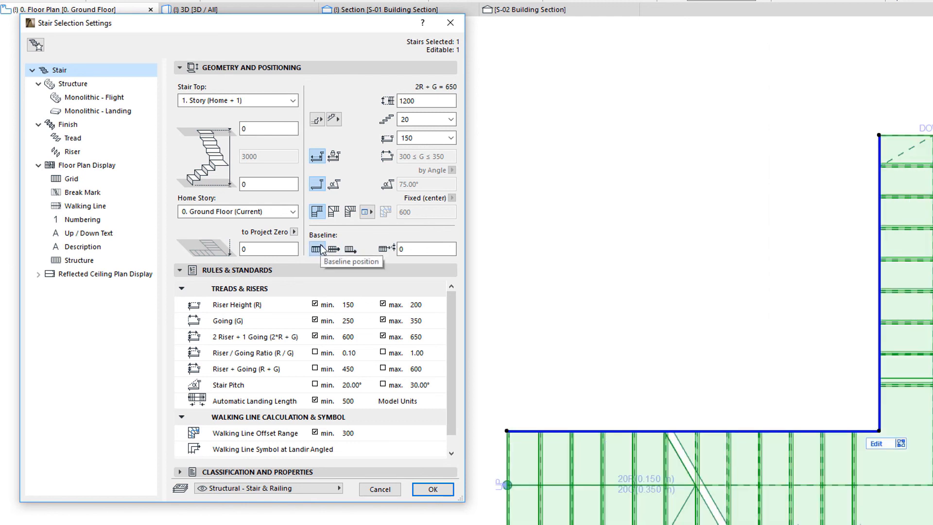
click(334, 249)
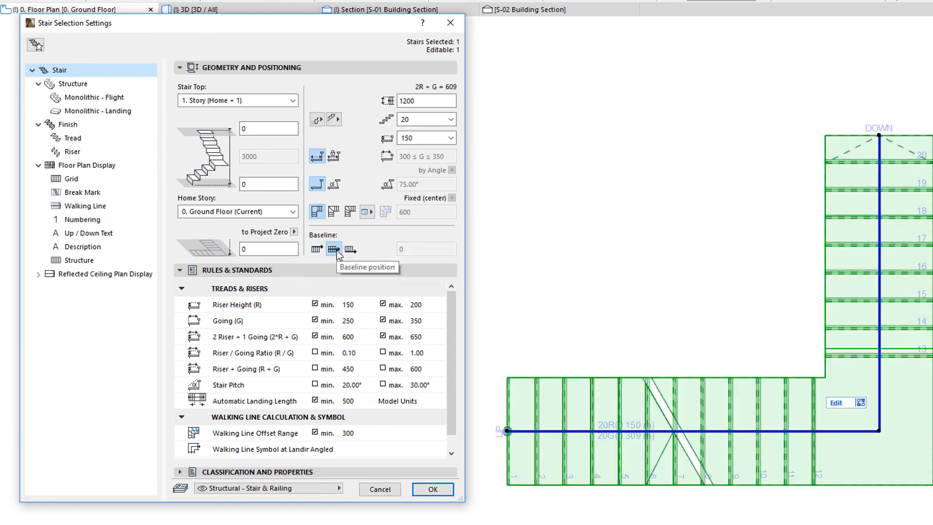
click(350, 249)
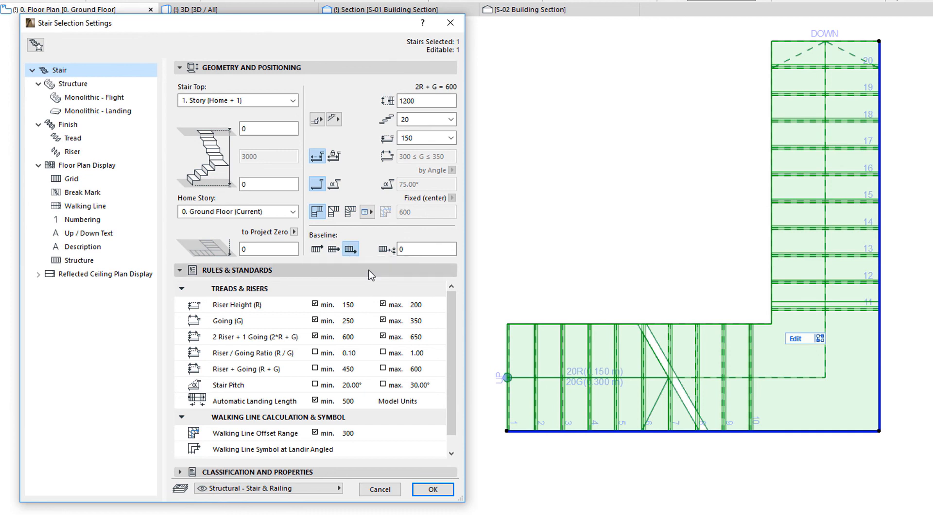
- Set the selected stair's baseline offset to 300 and apply the change on the floor plan
click(439, 248)
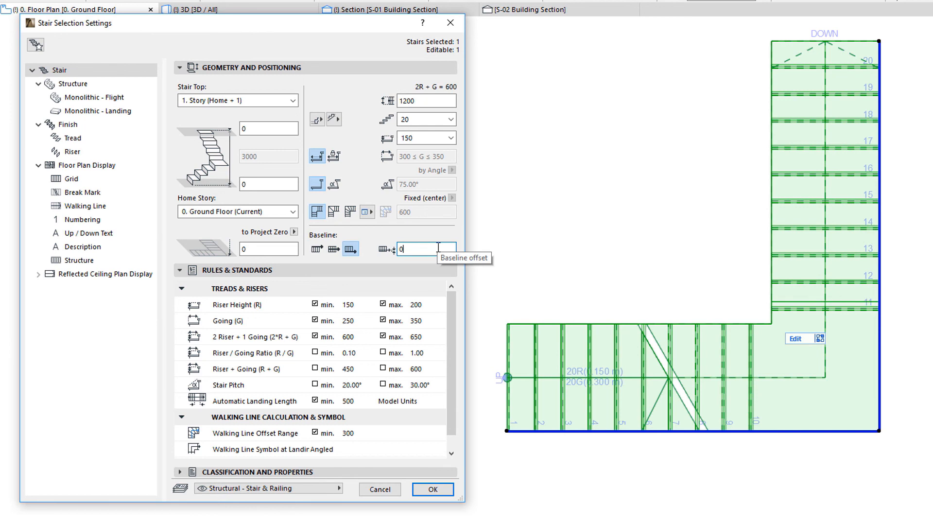
double_click(439, 248)
text(300)
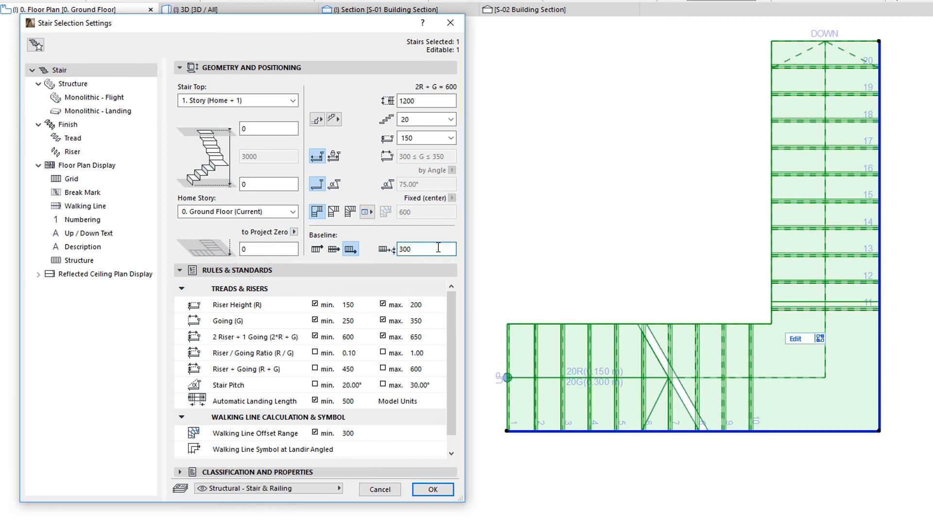
click(437, 488)
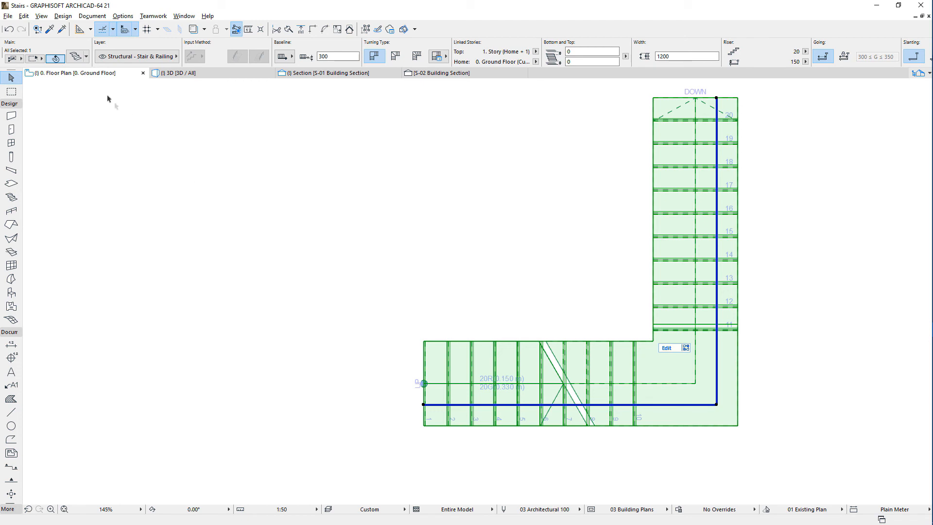
click(72, 63)
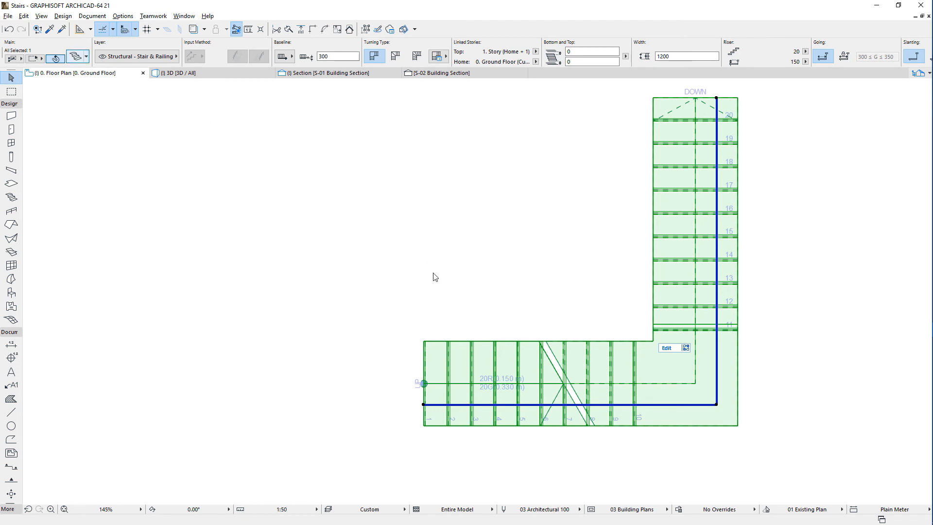